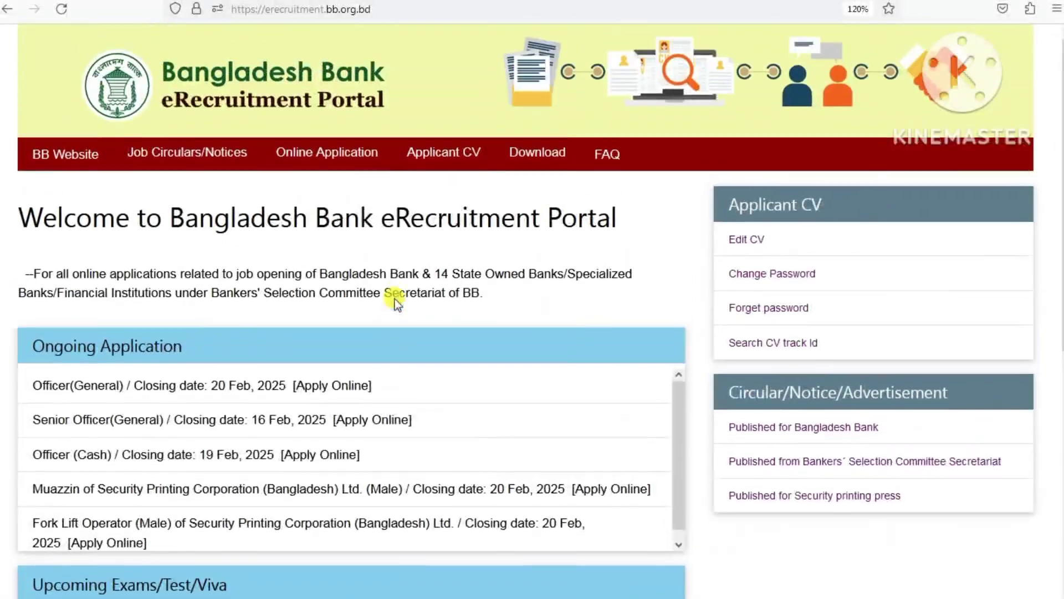
- Open the Apply Online job list of ongoing posts and scroll to the Officer(General) row (job 10221)
{"action": "left_click", "coordinate": [324, 390]}
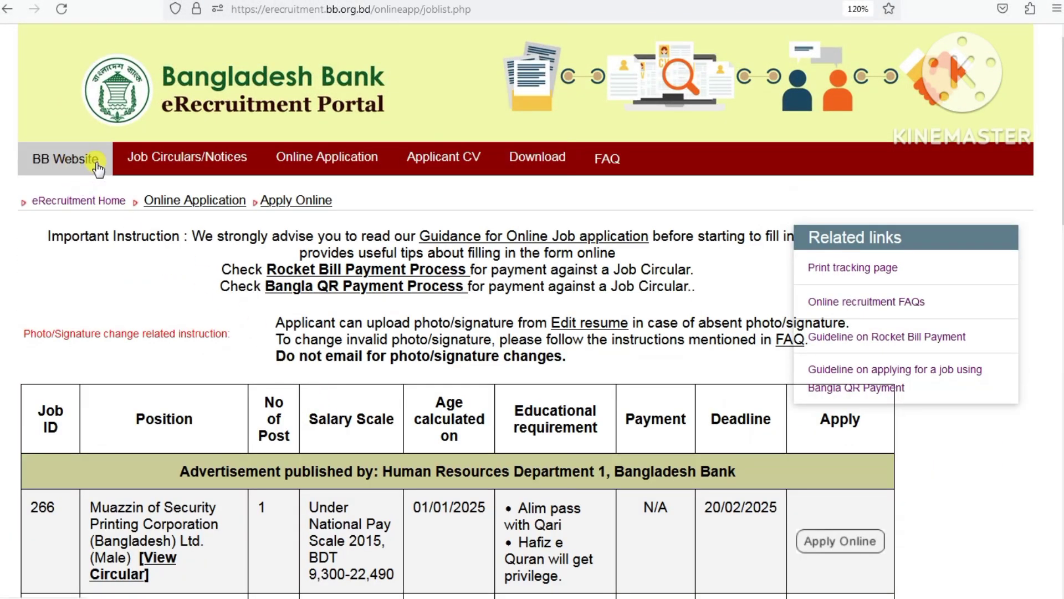
{"action": "mouse_move", "coordinate": [173, 163]}
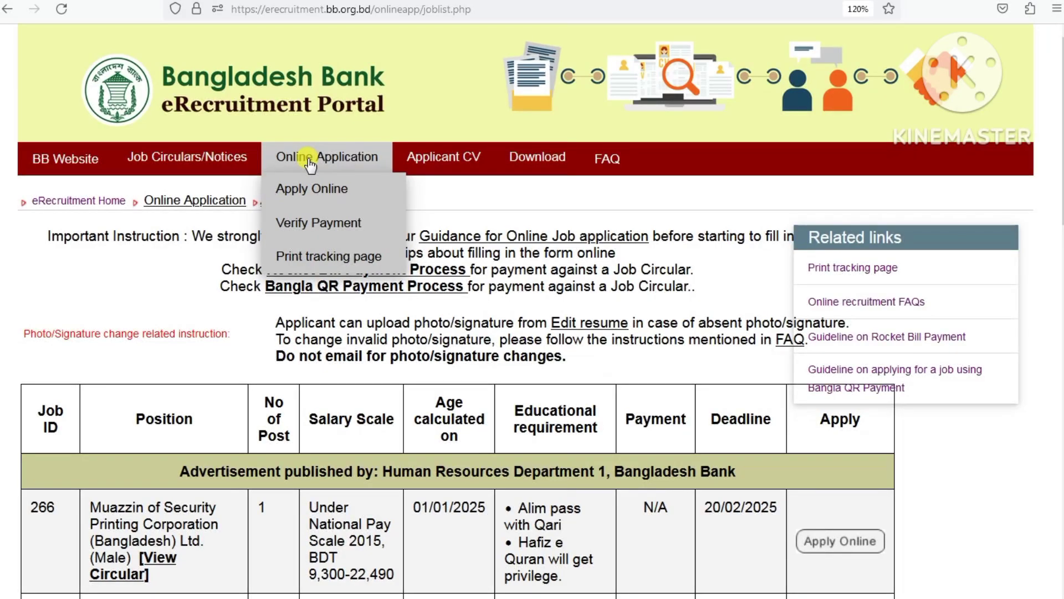
{"action": "mouse_move", "coordinate": [433, 167]}
{"action": "mouse_move", "coordinate": [539, 167]}
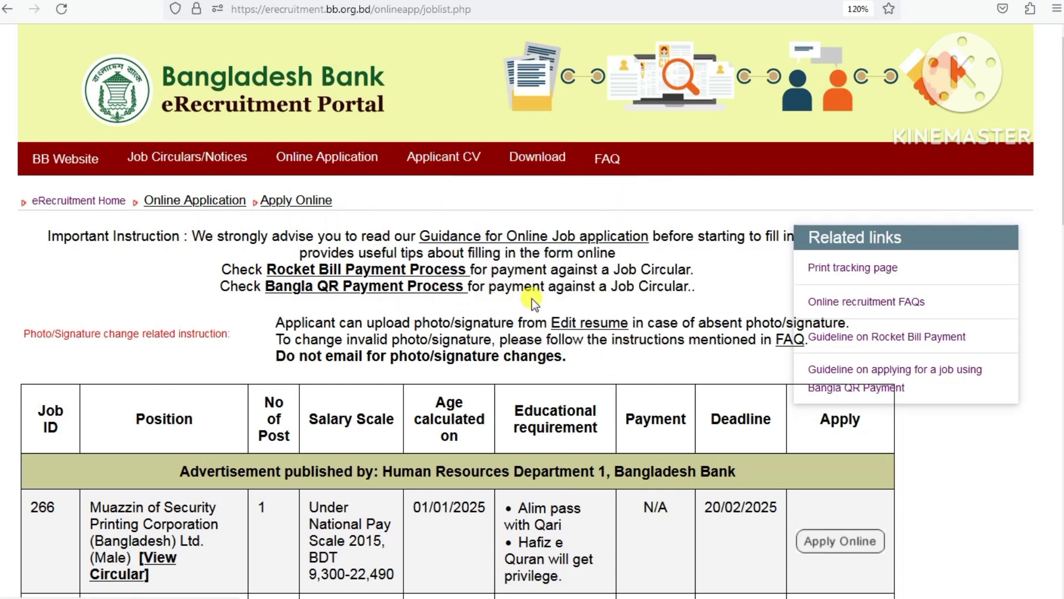
{"action": "scroll", "coordinate": [506, 440], "scroll_direction": "down", "scroll_amount": 5}
{"action": "scroll", "coordinate": [262, 324], "scroll_direction": "down", "scroll_amount": 5}
{"action": "scroll", "coordinate": [262, 324], "scroll_direction": "down", "scroll_amount": 3}
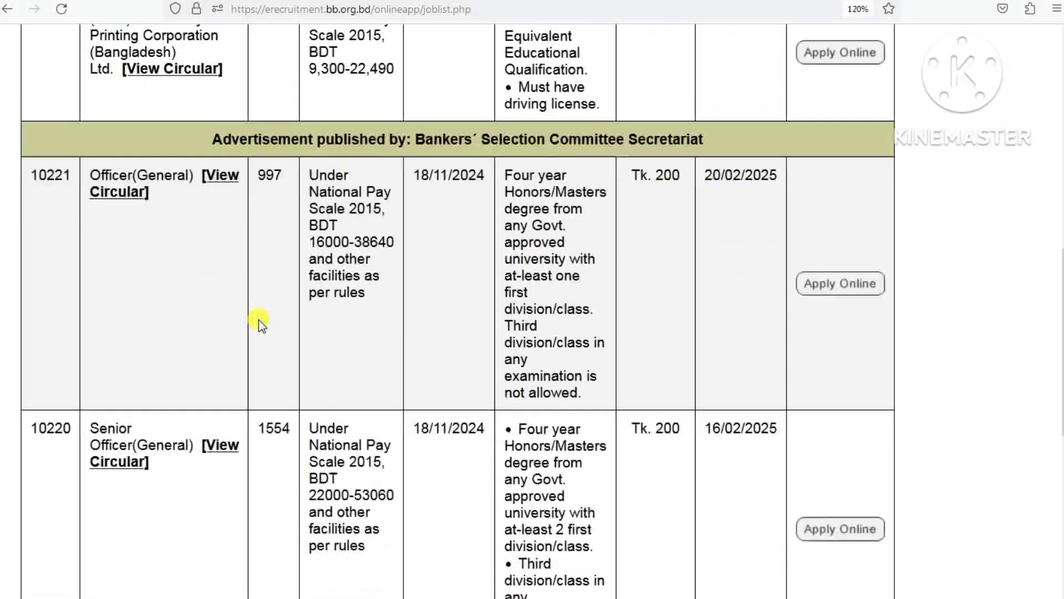
{"action": "scroll", "coordinate": [262, 324], "scroll_direction": "up", "scroll_amount": 2}
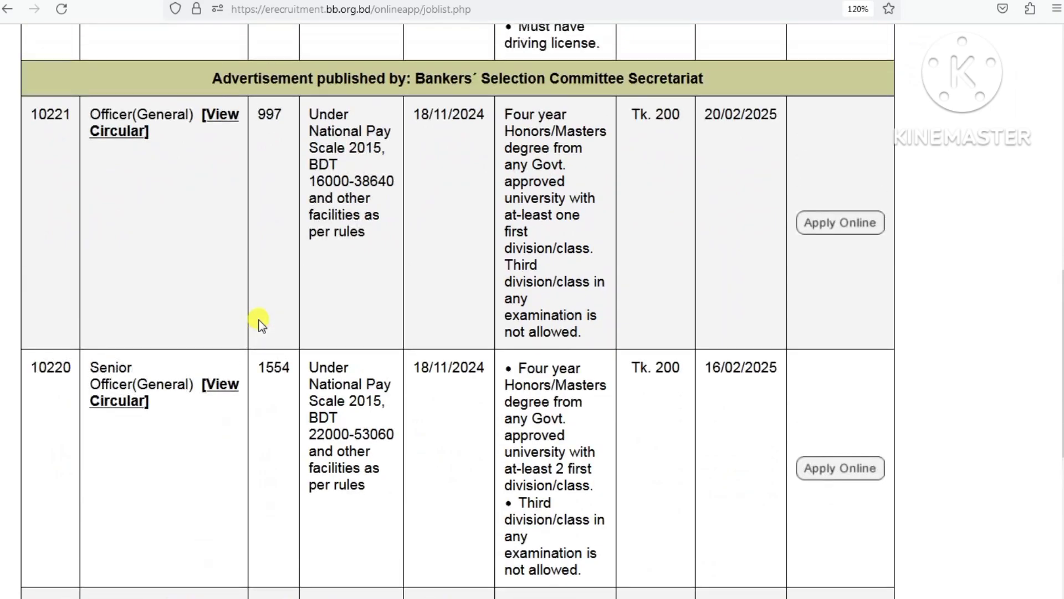
{"action": "scroll", "coordinate": [262, 325], "scroll_direction": "down", "scroll_amount": 2}
{"action": "scroll", "coordinate": [262, 324], "scroll_direction": "up", "scroll_amount": 2}
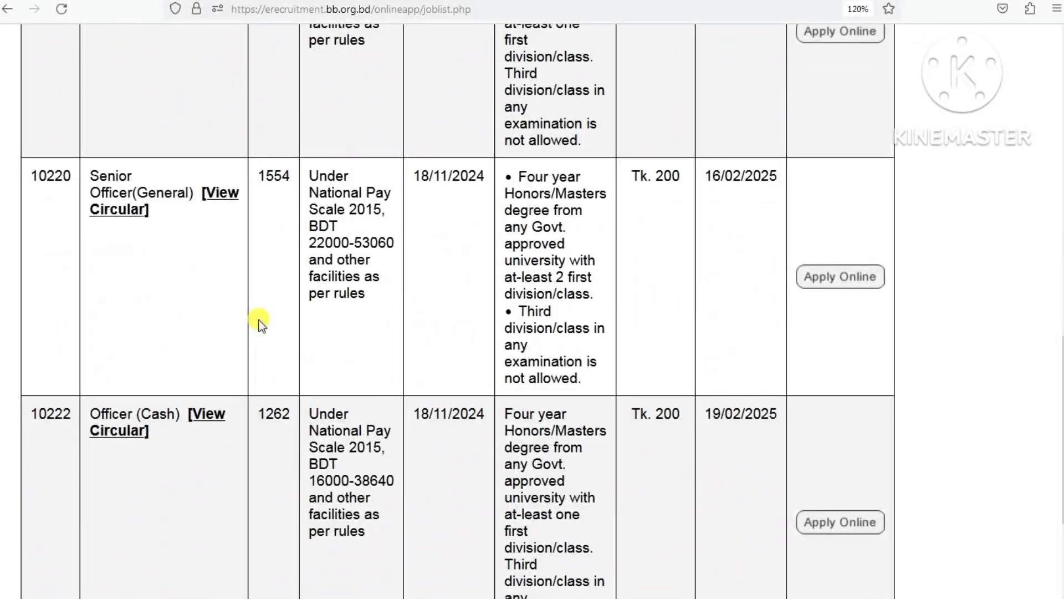
{"action": "scroll", "coordinate": [262, 325], "scroll_direction": "down", "scroll_amount": 5}
{"action": "scroll", "coordinate": [404, 387], "scroll_direction": "up", "scroll_amount": 6}
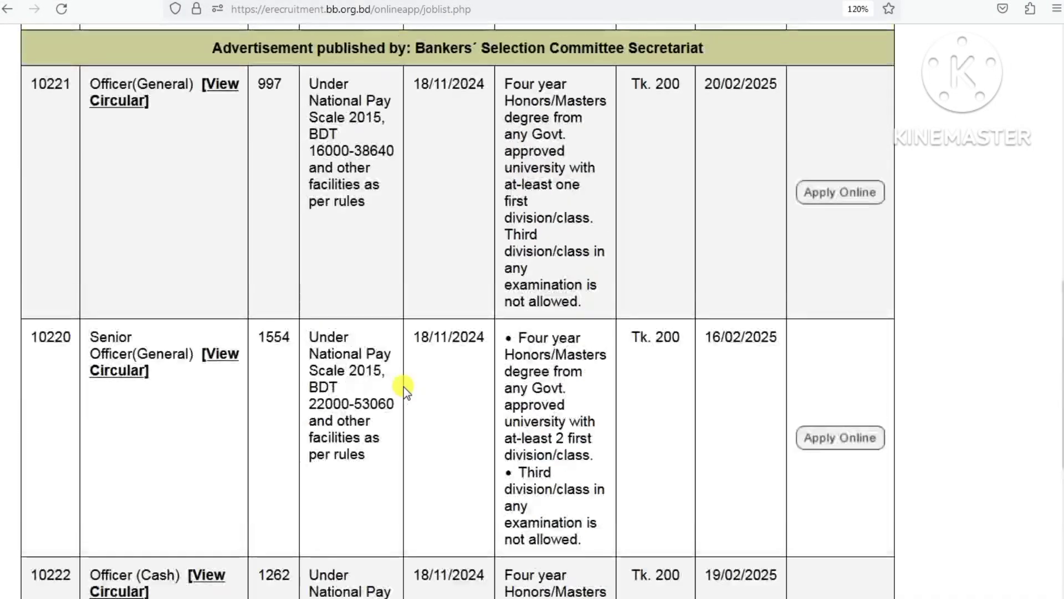
{"action": "scroll", "coordinate": [403, 387], "scroll_direction": "up", "scroll_amount": 12}
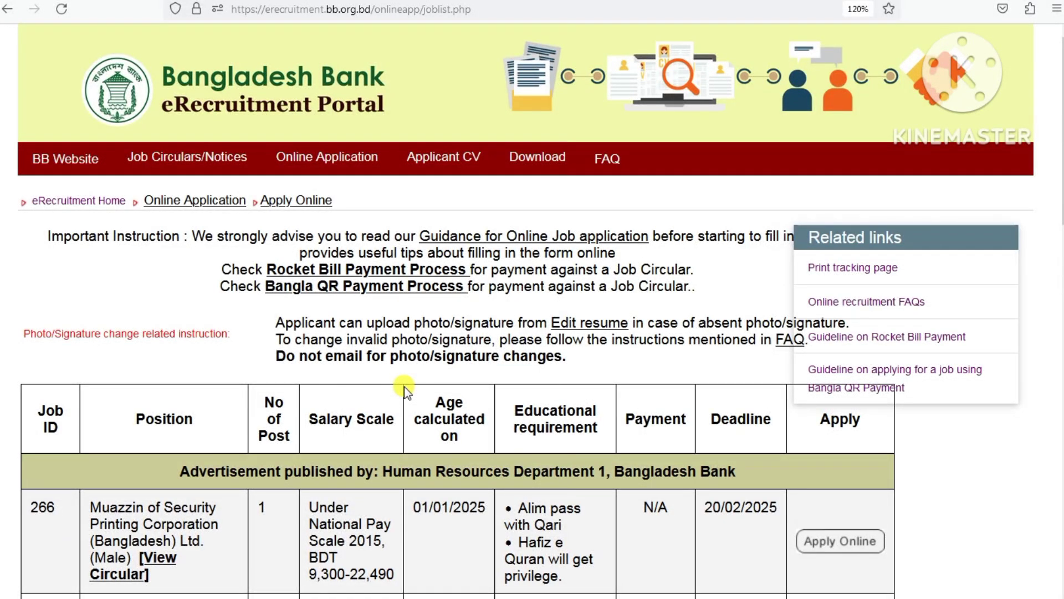
{"action": "scroll", "coordinate": [520, 381], "scroll_direction": "down", "scroll_amount": 1}
{"action": "scroll", "coordinate": [520, 382], "scroll_direction": "down", "scroll_amount": 10}
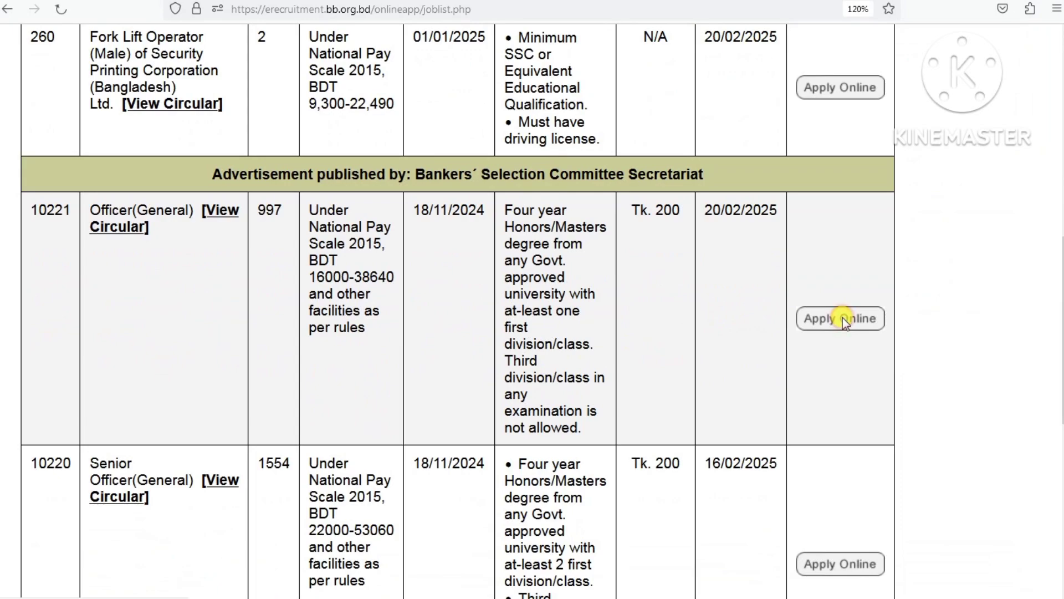
- Start the Officer(General) application and scroll down to its CV Identification No. and Password fields
{"action": "left_click", "coordinate": [843, 319]}
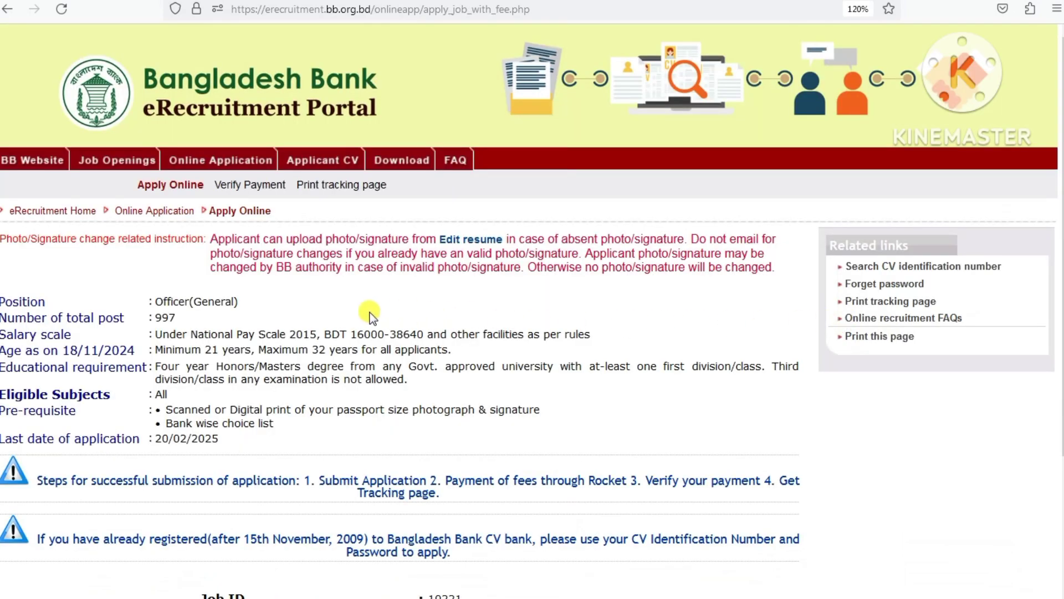
{"action": "scroll", "coordinate": [373, 312], "scroll_direction": "down", "scroll_amount": 2}
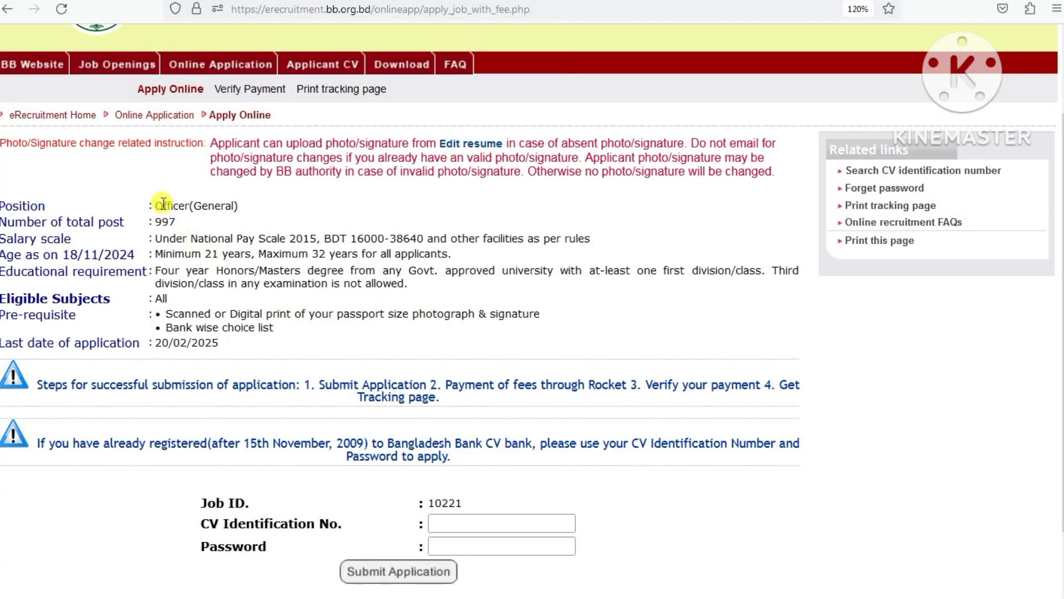
{"action": "left_click_drag", "start_coordinate": [157, 202], "coordinate": [656, 331]}
{"action": "left_click", "coordinate": [655, 331]}
{"action": "scroll", "coordinate": [511, 468], "scroll_direction": "down", "scroll_amount": 2}
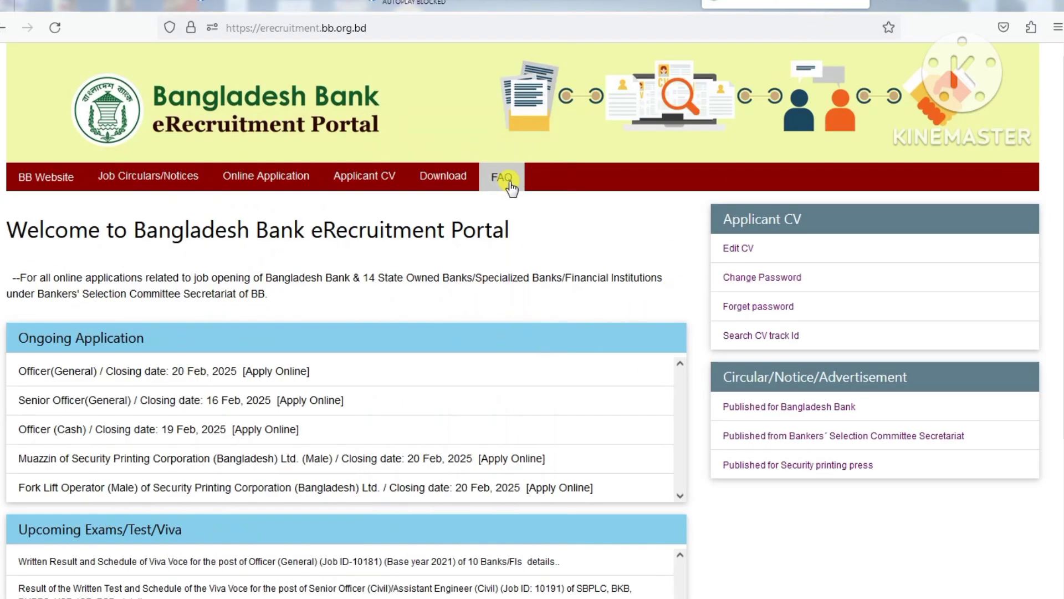
- Open the FAQ page and zoom it in two steps for easier reading
{"action": "left_click", "coordinate": [502, 178]}
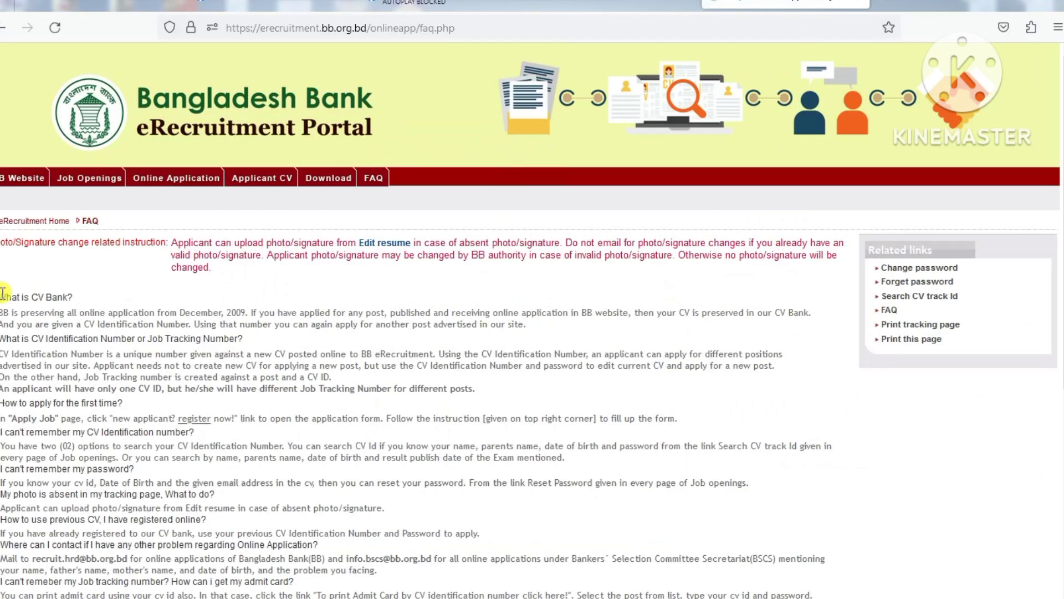
{"action": "left_click_drag", "start_coordinate": [1, 520], "coordinate": [813, 598]}
{"action": "key", "text": "ctrl+plus"}
{"action": "key", "text": "ctrl+plus"}
{"action": "key", "text": "ctrl+plus"}
{"action": "key", "text": "ctrl+plus"}
{"action": "key", "text": "ctrl+plus"}
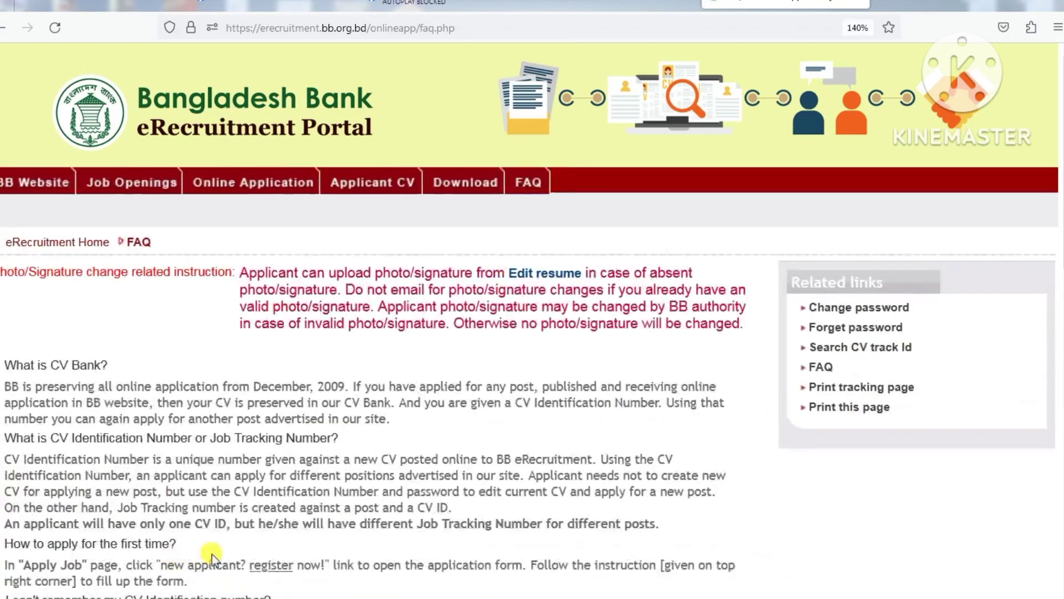
{"action": "key", "text": "ctrl+plus"}
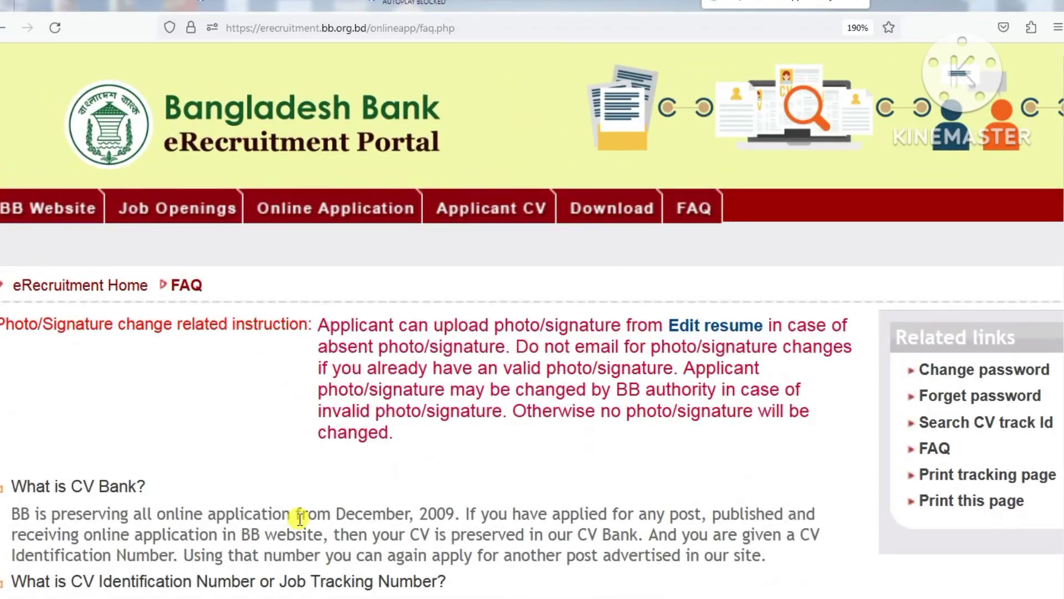
- Highlight the FAQ questions 'What is CV Bank?' and the one on CV Identification Number
{"action": "scroll", "coordinate": [294, 516], "scroll_direction": "down", "scroll_amount": 15}
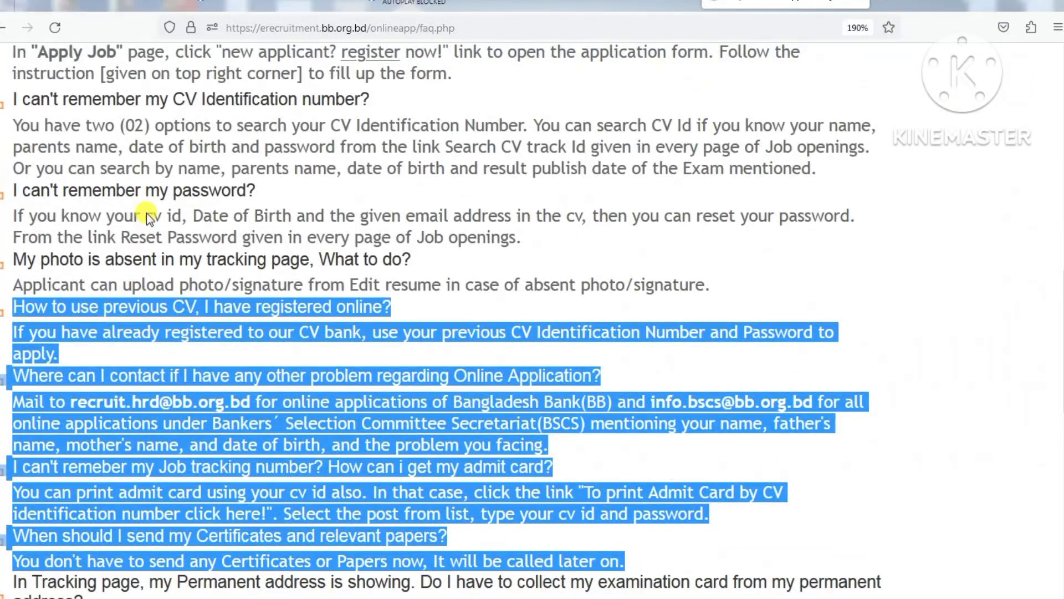
{"action": "scroll", "coordinate": [147, 213], "scroll_direction": "up", "scroll_amount": 8}
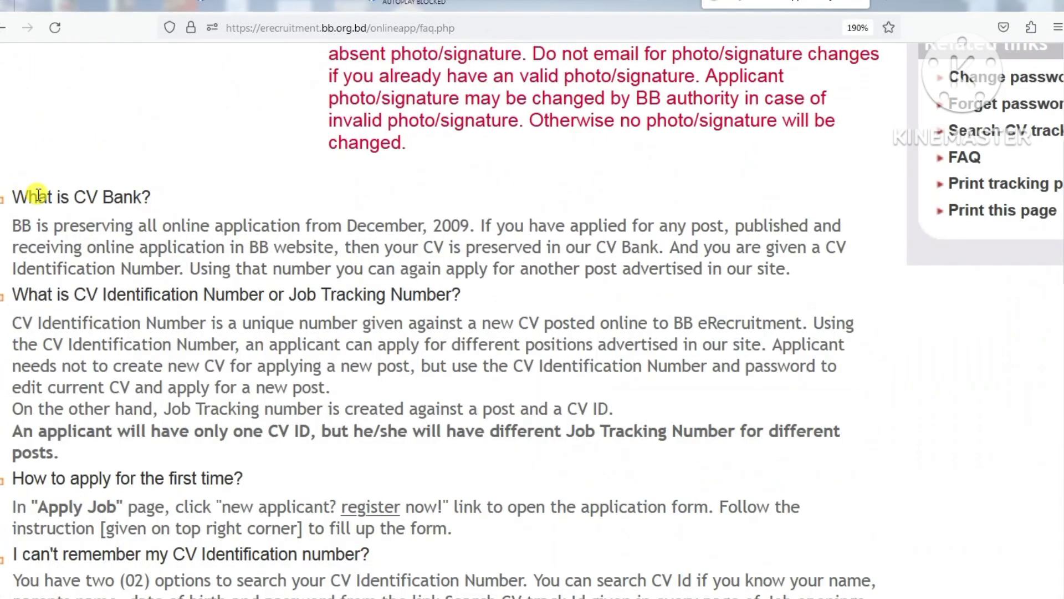
{"action": "left_click_drag", "start_coordinate": [38, 195], "coordinate": [159, 195]}
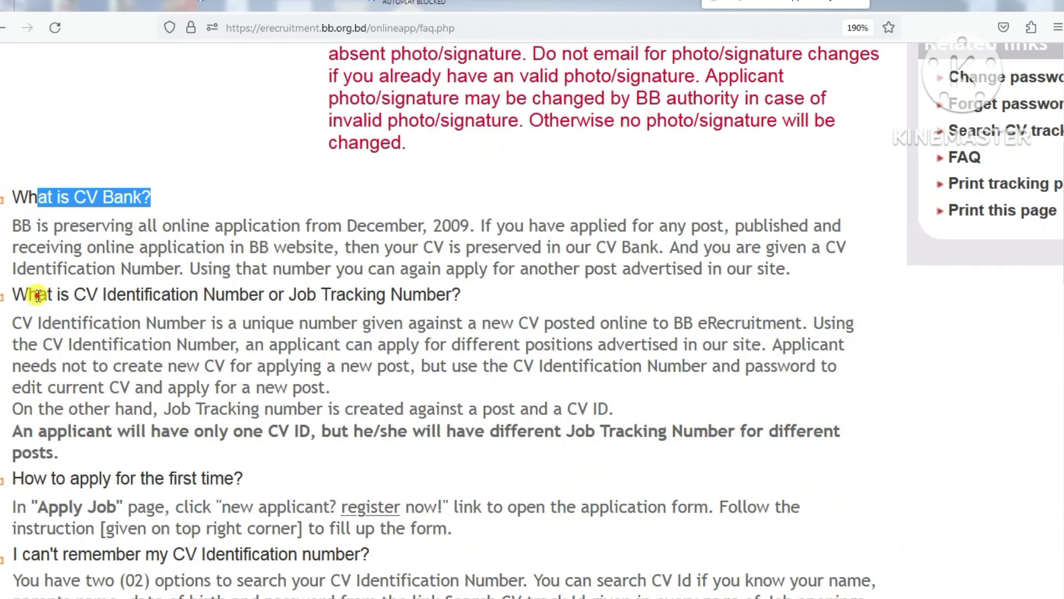
{"action": "left_click_drag", "start_coordinate": [37, 295], "coordinate": [416, 294]}
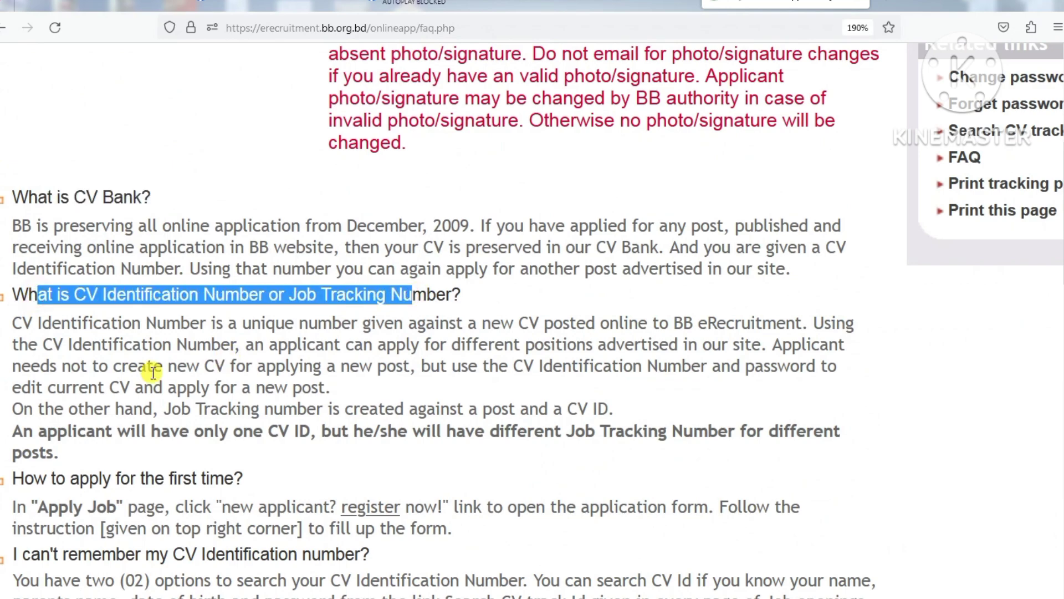
{"action": "scroll", "coordinate": [151, 369], "scroll_direction": "down", "scroll_amount": 3}
{"action": "left_click_drag", "start_coordinate": [47, 326], "coordinate": [207, 325]}
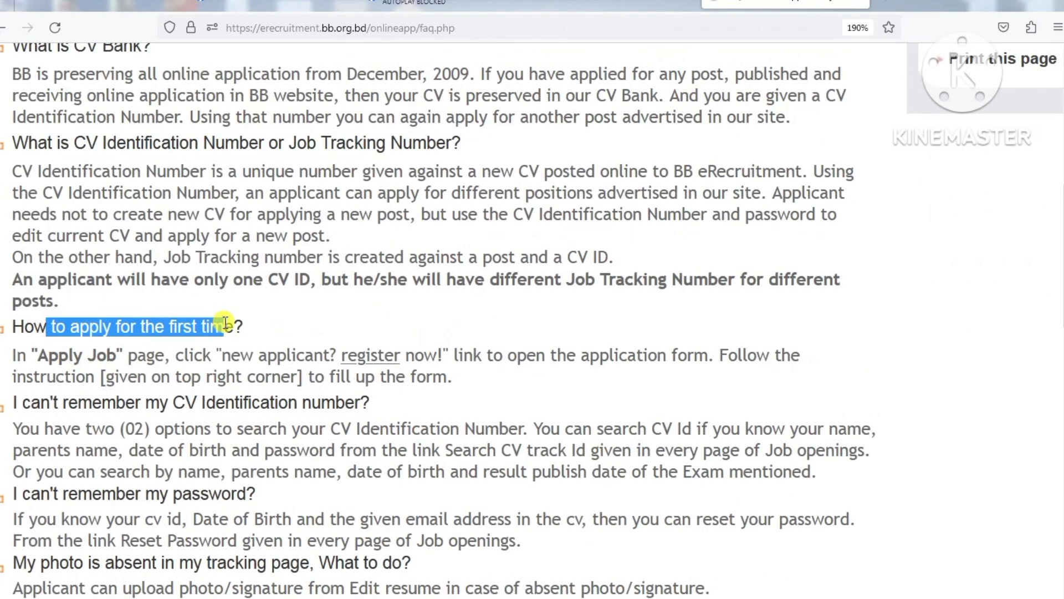
{"action": "scroll", "coordinate": [208, 325], "scroll_direction": "down", "scroll_amount": 3}
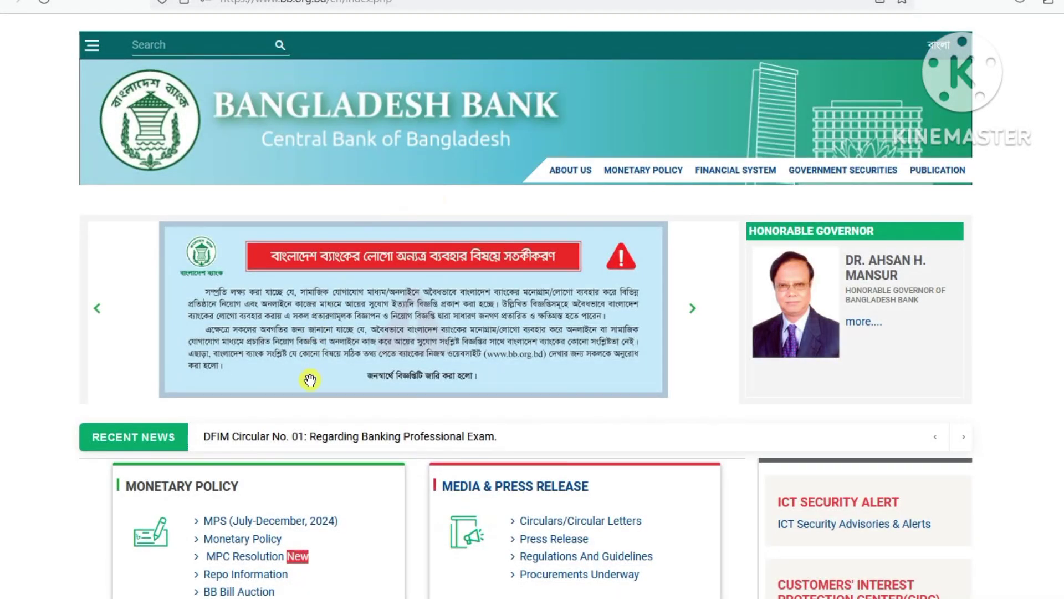
- Return to the eRecruitment Portal from bb.org.bd and reveal the Applicant CV menu options
{"action": "scroll", "coordinate": [311, 380], "scroll_direction": "down", "scroll_amount": 20}
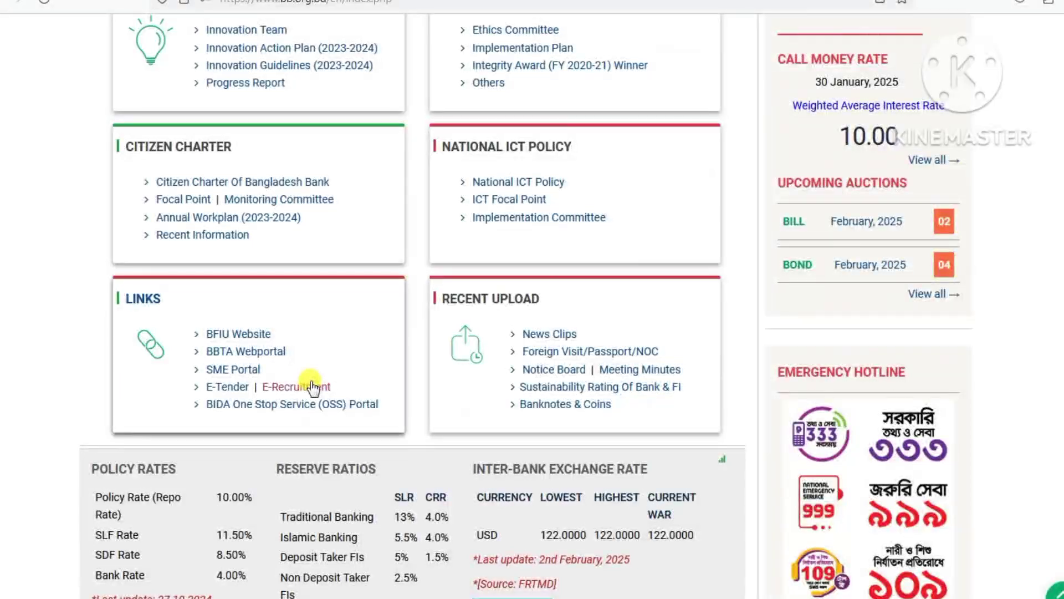
{"action": "left_click", "coordinate": [308, 387]}
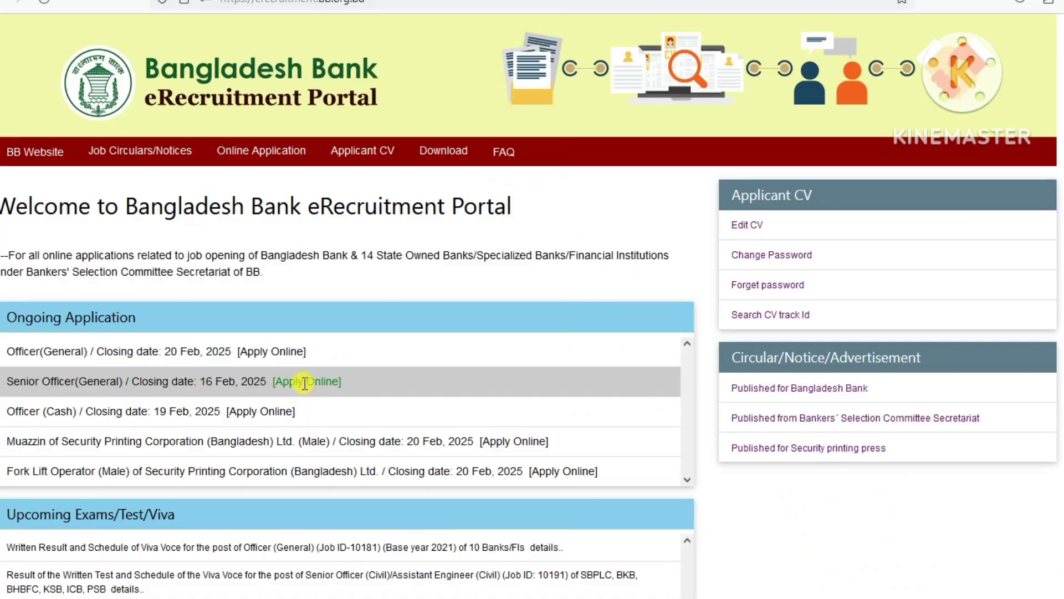
{"action": "mouse_move", "coordinate": [153, 166]}
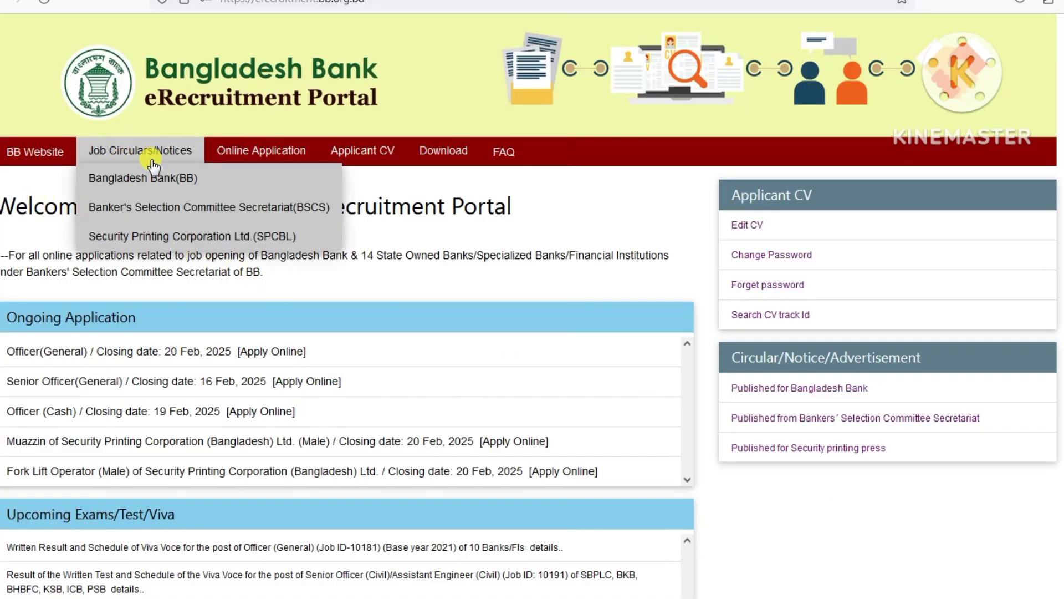
{"action": "mouse_move", "coordinate": [237, 166]}
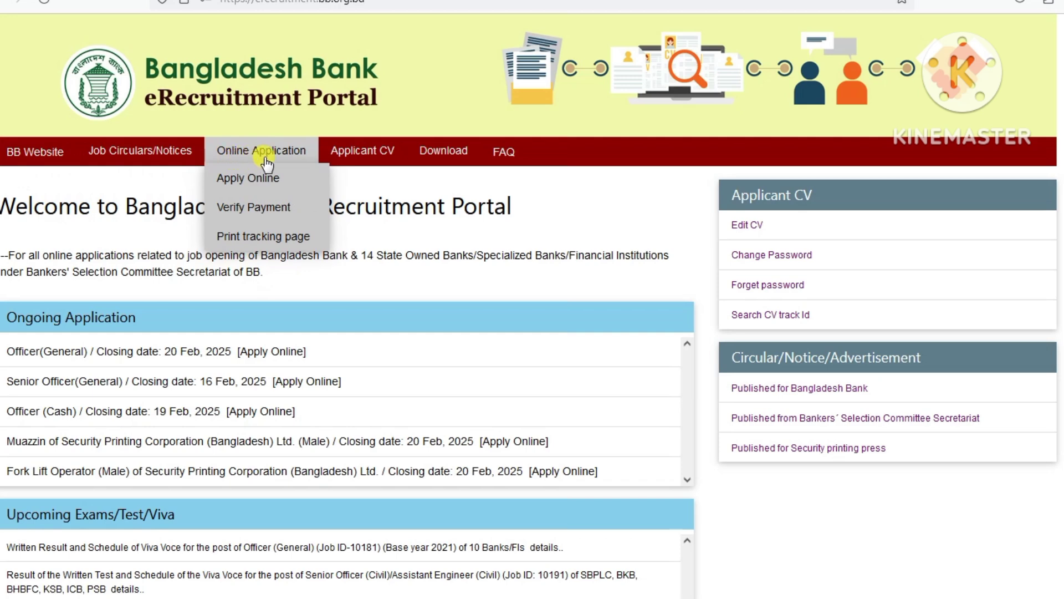
{"action": "mouse_move", "coordinate": [354, 157]}
{"action": "mouse_move", "coordinate": [435, 157]}
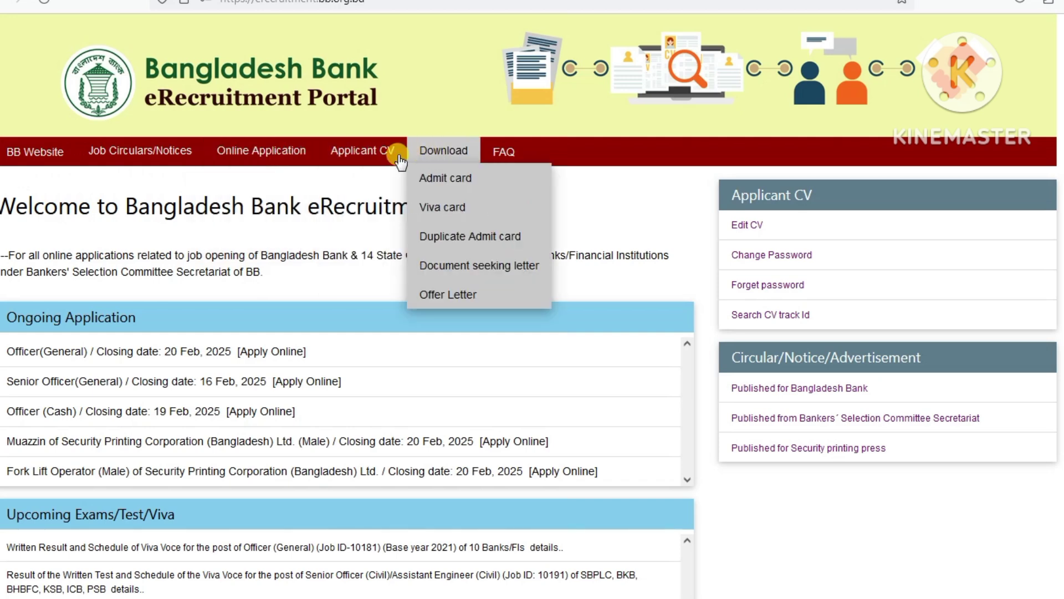
{"action": "mouse_move", "coordinate": [268, 149]}
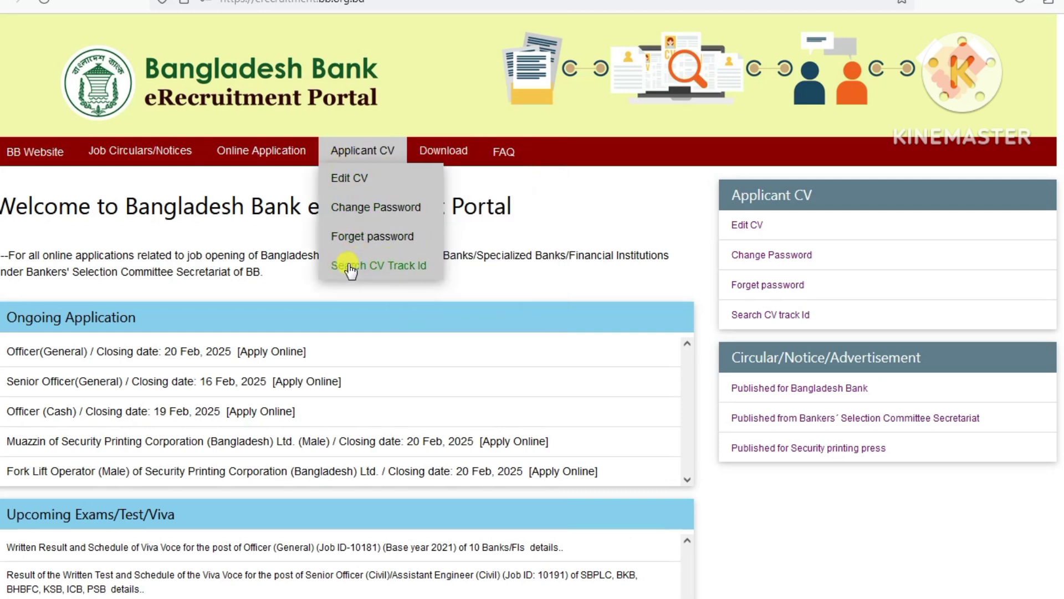
- Open Search CV Track Id and highlight the Result Publication Date of H.S.C. label
{"action": "left_click", "coordinate": [386, 265]}
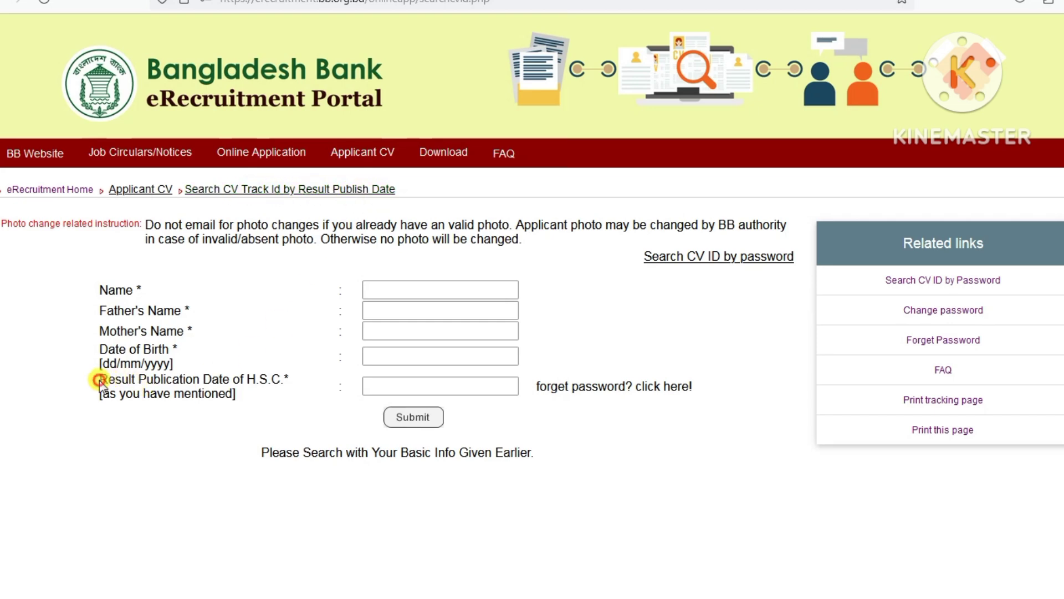
{"action": "left_click_drag", "start_coordinate": [100, 381], "coordinate": [294, 385]}
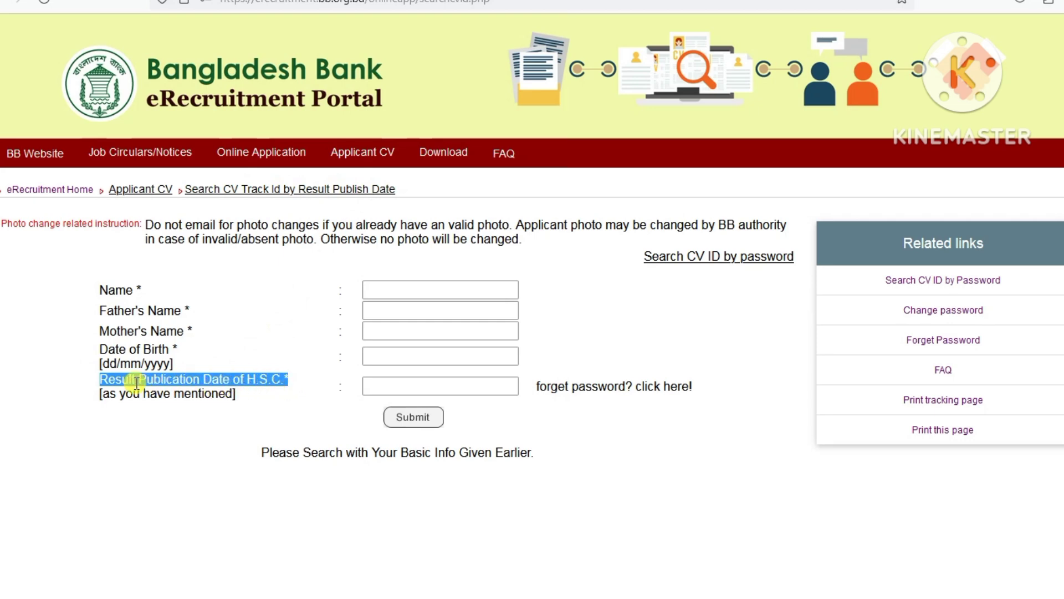
{"action": "left_click", "coordinate": [102, 383]}
{"action": "left_click_drag", "start_coordinate": [101, 382], "coordinate": [286, 381]}
{"action": "left_click", "coordinate": [237, 395]}
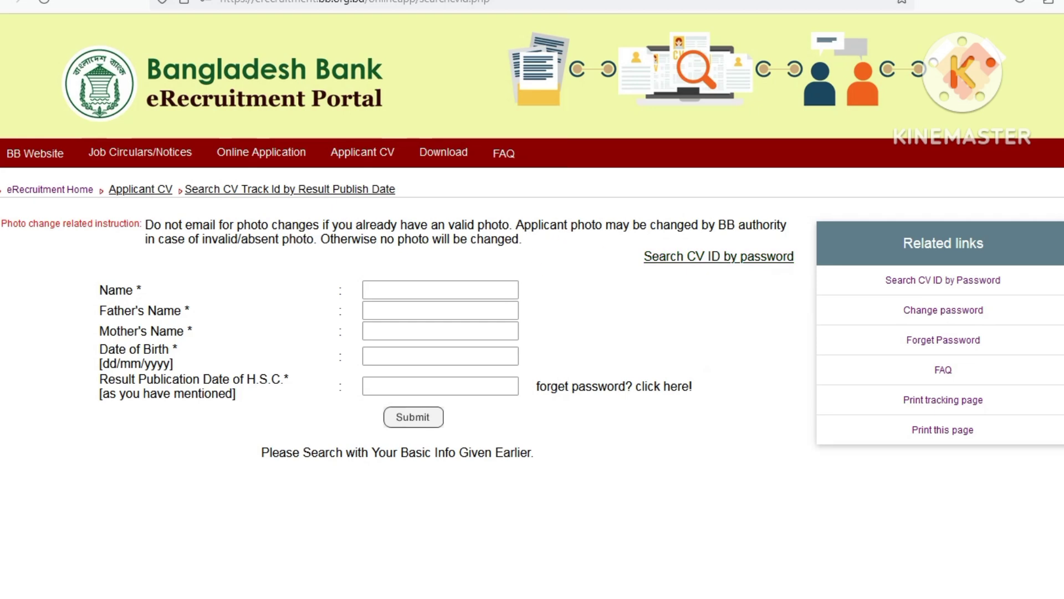
- Fill Name, Father's Name and Mother's Name from saved autofill suggestions
{"action": "left_click", "coordinate": [385, 288]}
{"action": "left_click", "coordinate": [382, 288]}
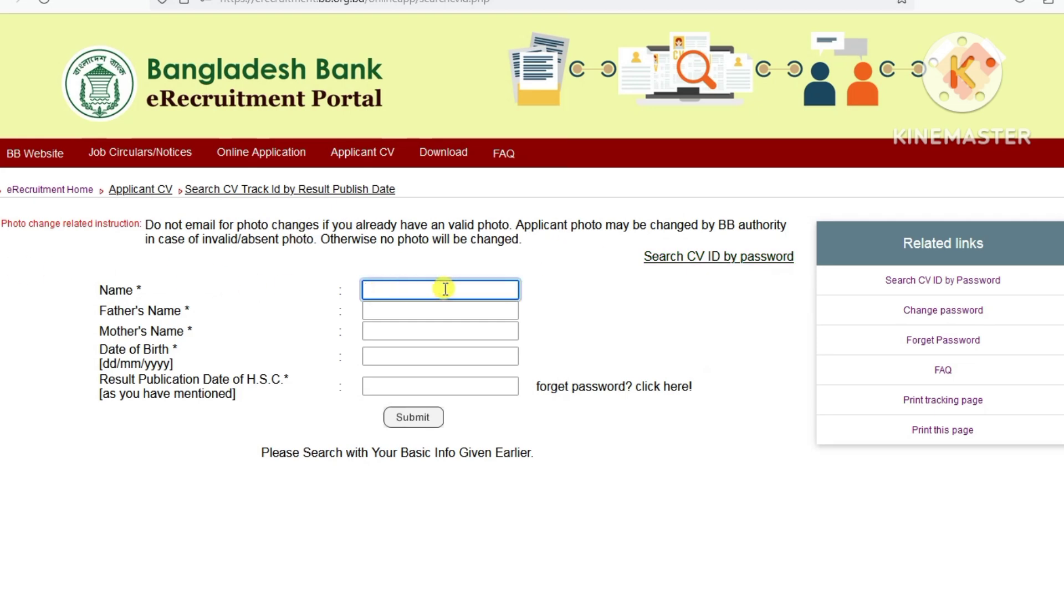
{"action": "type", "text": "m"}
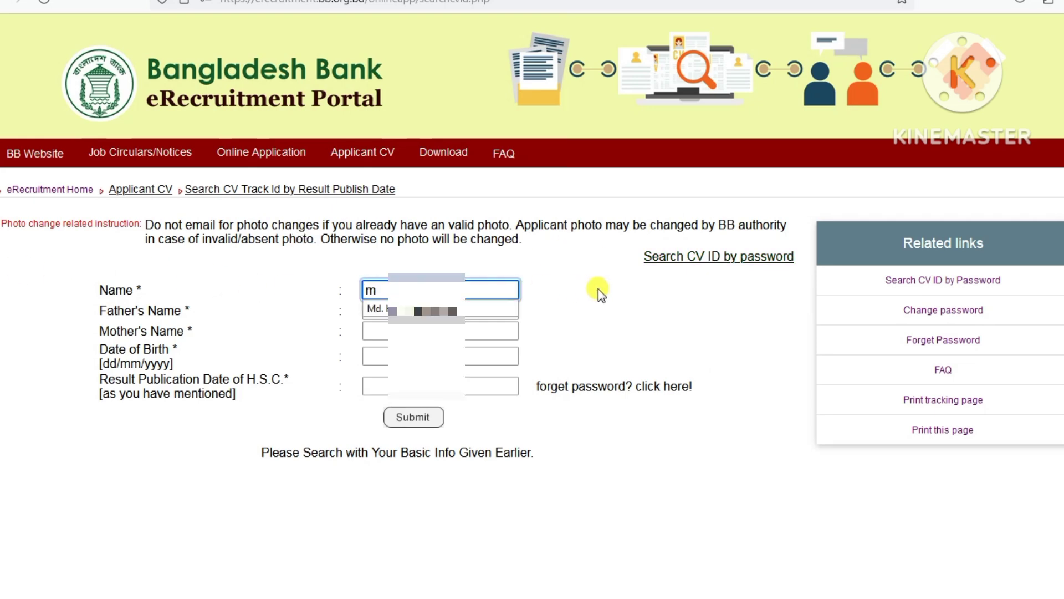
{"action": "left_click", "coordinate": [483, 310]}
{"action": "left_click", "coordinate": [435, 310]}
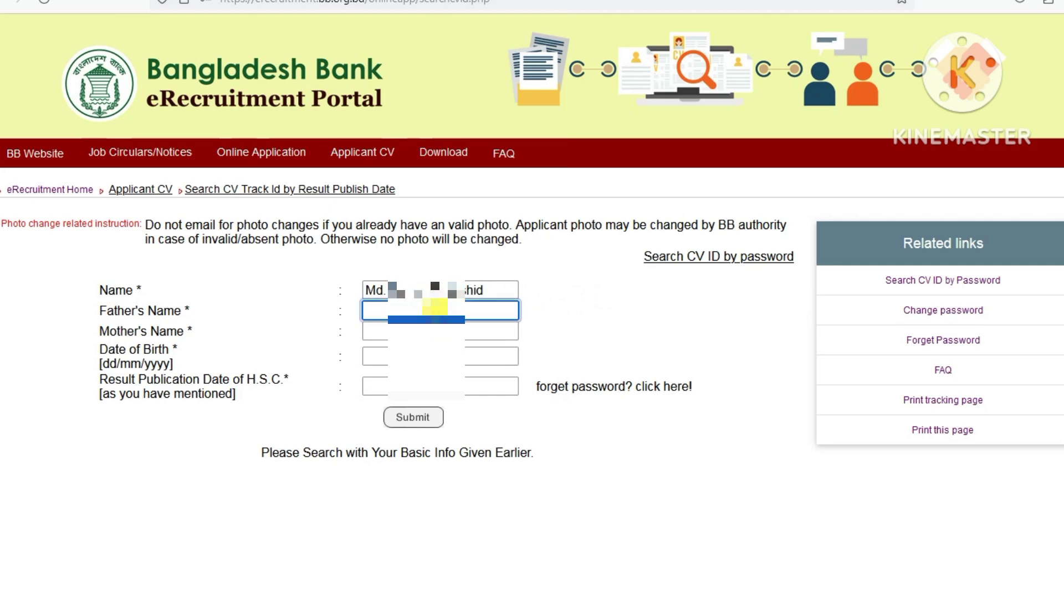
{"action": "type", "text": "md"}
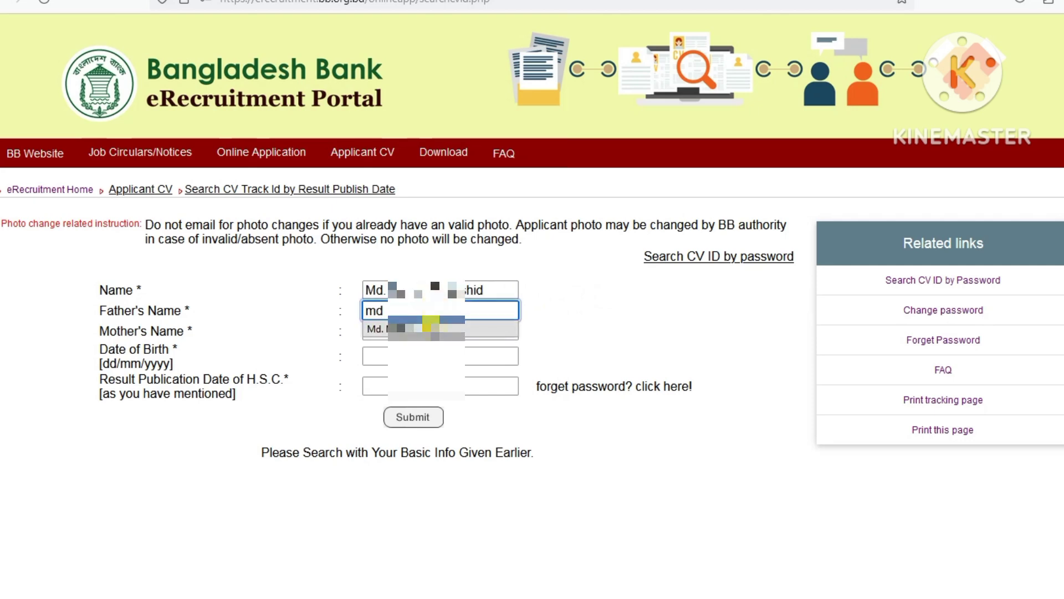
{"action": "left_click", "coordinate": [427, 329]}
{"action": "left_click", "coordinate": [427, 331]}
{"action": "type", "text": "m"}
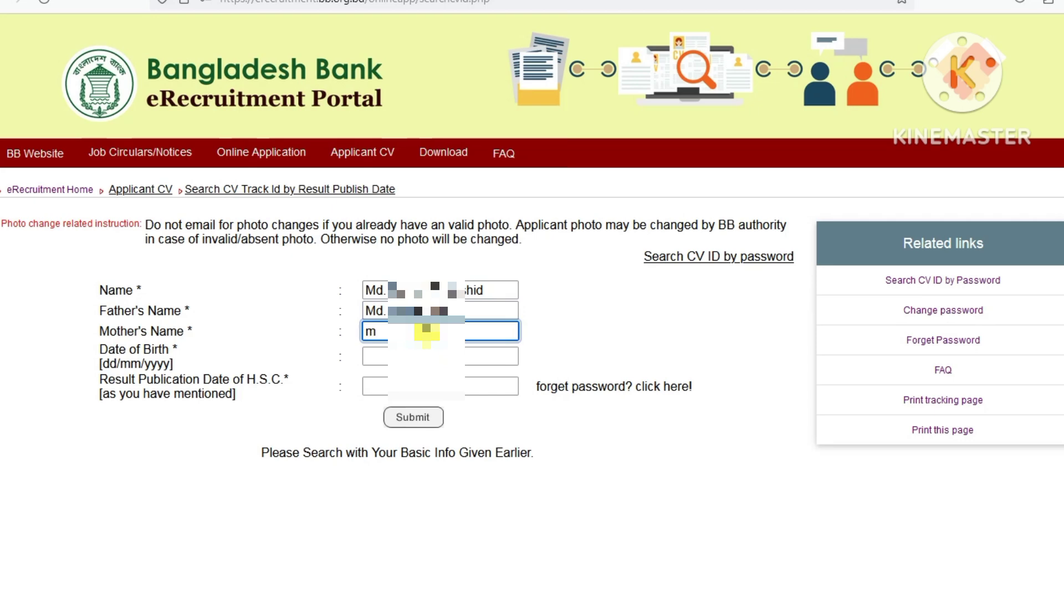
{"action": "type", "text": "os"}
{"action": "left_click", "coordinate": [424, 350]}
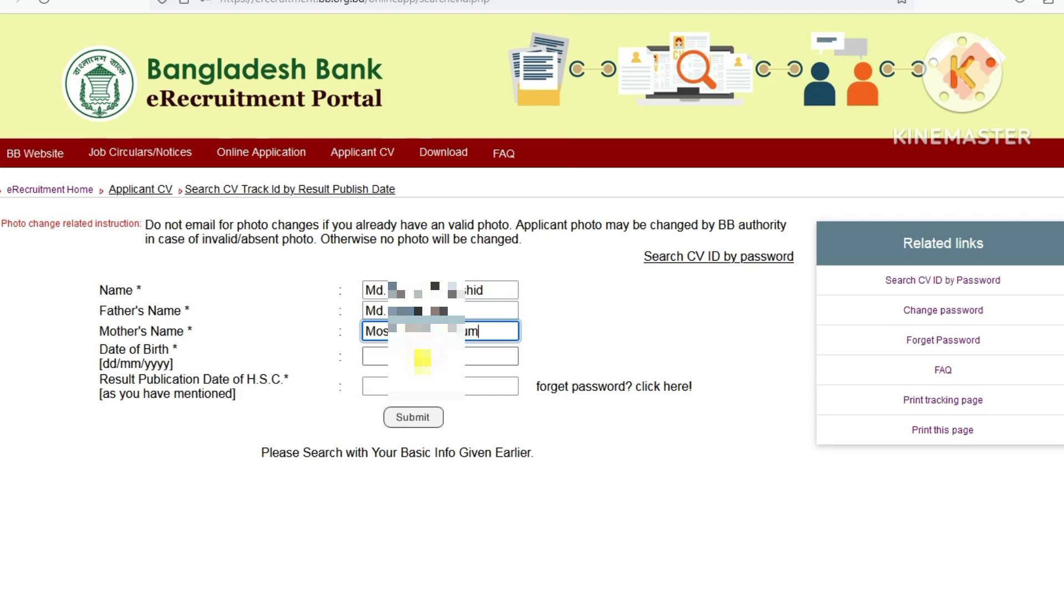
{"action": "left_click", "coordinate": [422, 358]}
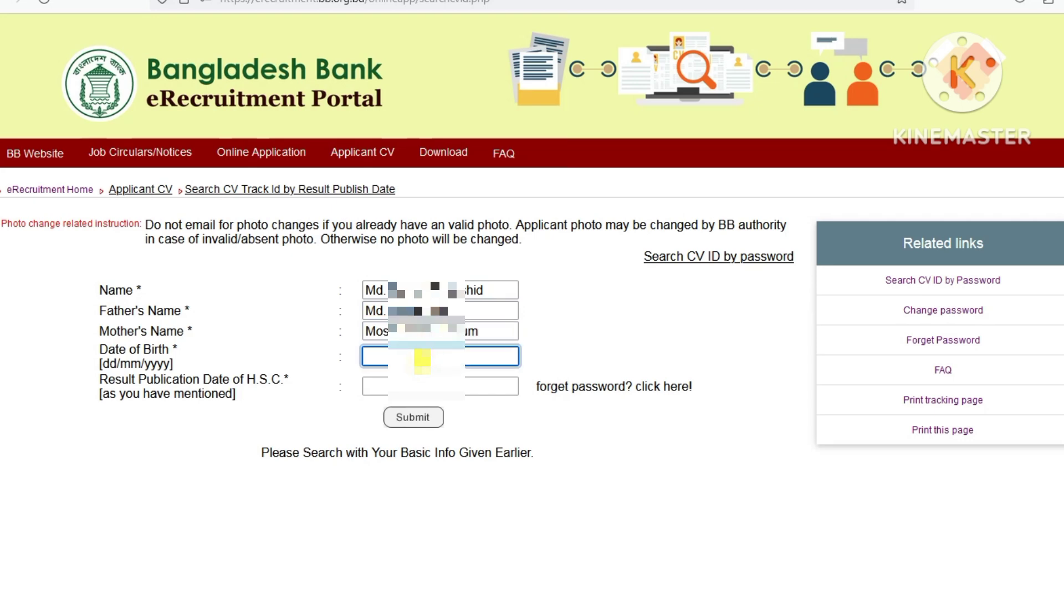
- Enter the date of birth and H.S.C. result date, then submit the search
{"action": "left_click_drag", "start_coordinate": [109, 364], "coordinate": [144, 361]}
{"action": "left_click", "coordinate": [391, 354]}
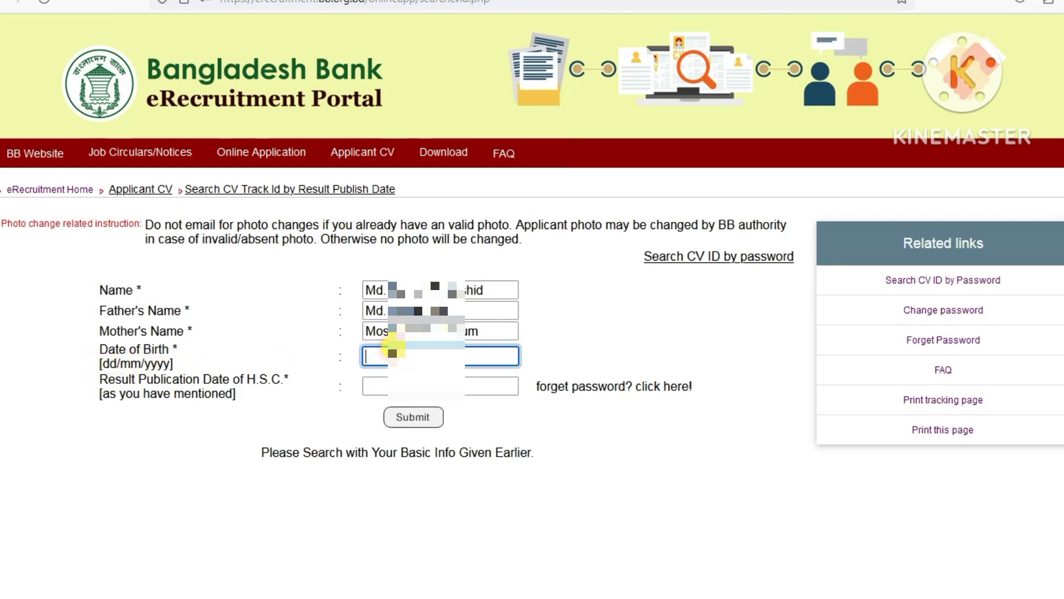
{"action": "type", "text": "28/0"}
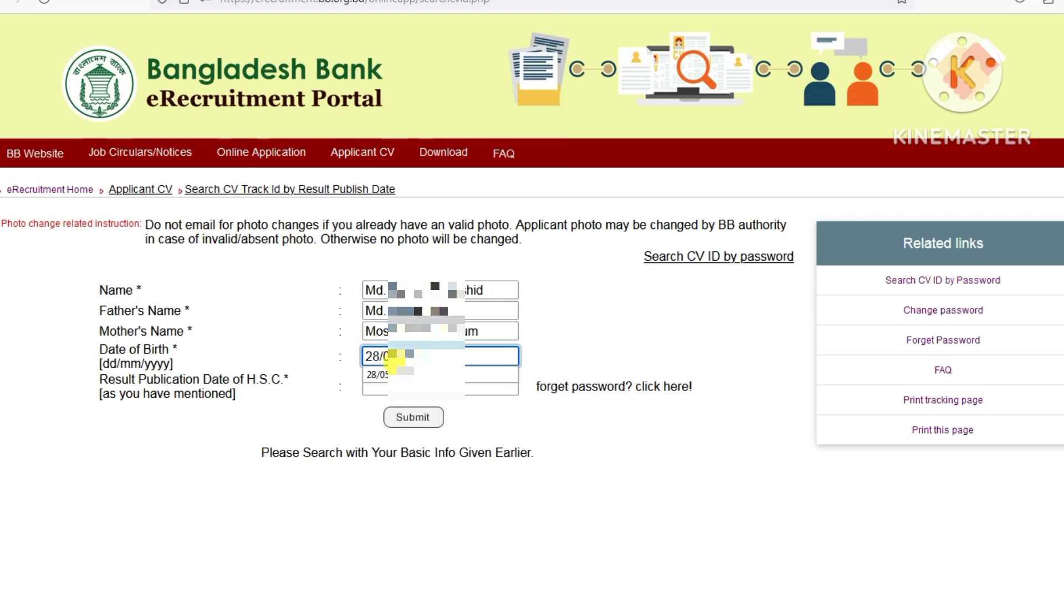
{"action": "left_click", "coordinate": [388, 374]}
{"action": "left_click", "coordinate": [384, 383]}
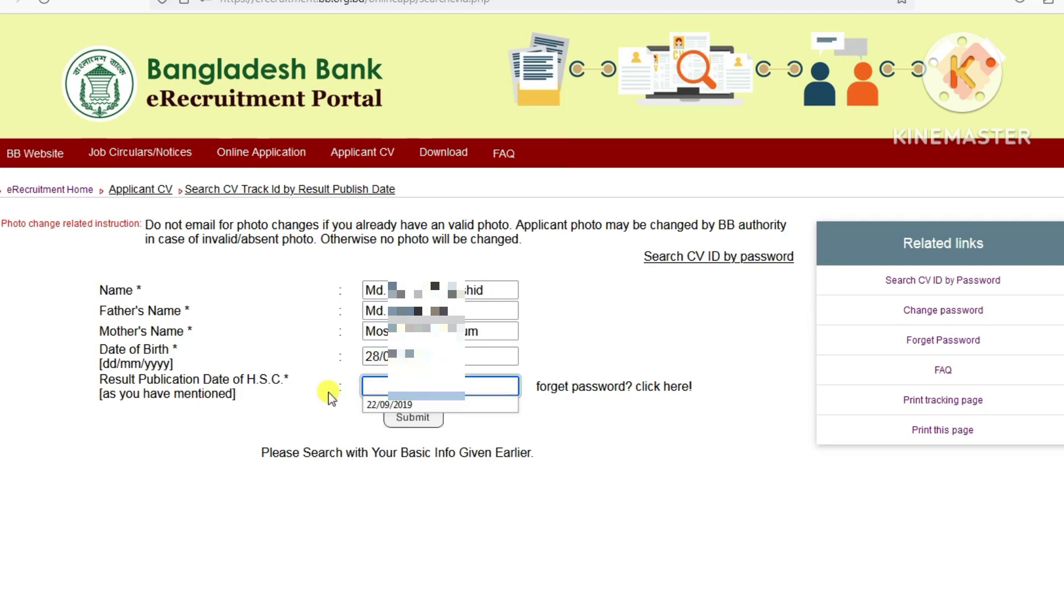
{"action": "left_click", "coordinate": [384, 384]}
{"action": "left_click", "coordinate": [386, 383]}
{"action": "key", "text": "Return"}
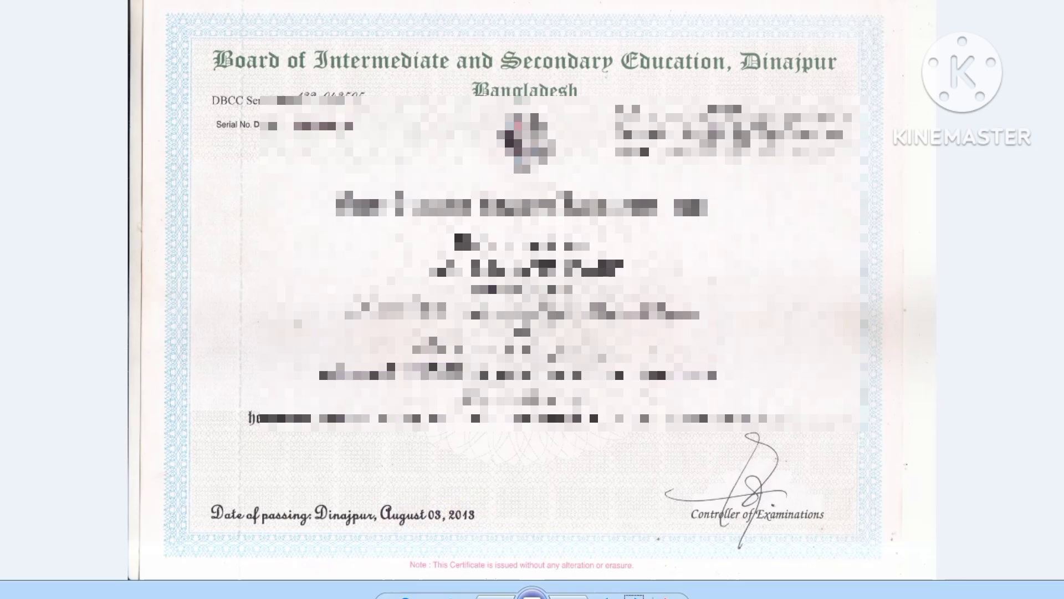
{"action": "left_click", "coordinate": [187, 526]}
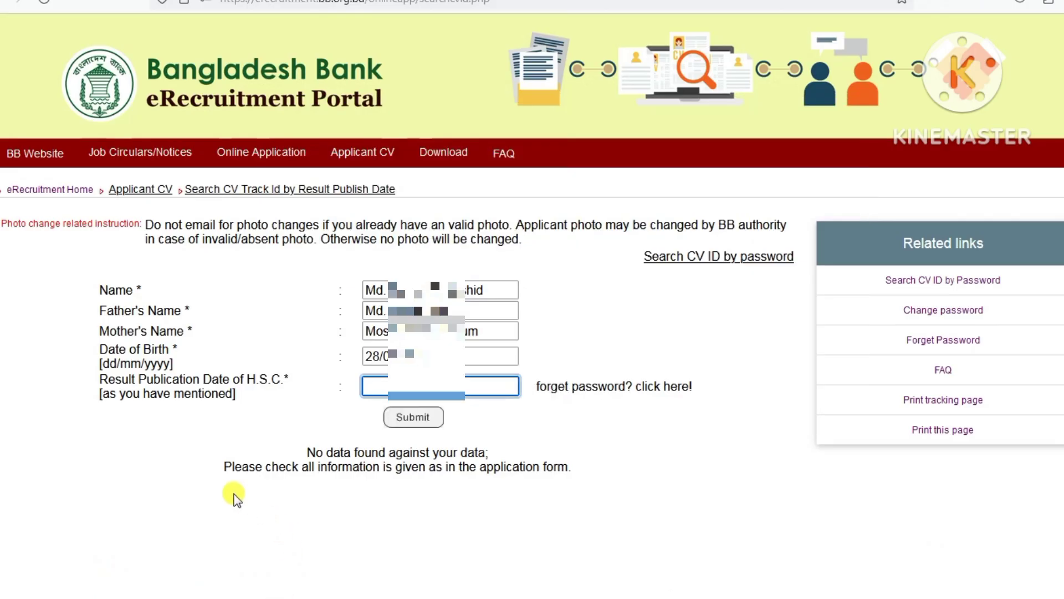
- Correct the H.S.C. result publication date to month/year 08/2019 and resubmit the search
{"action": "type", "text": "0"}
{"action": "type", "text": "8/2019"}
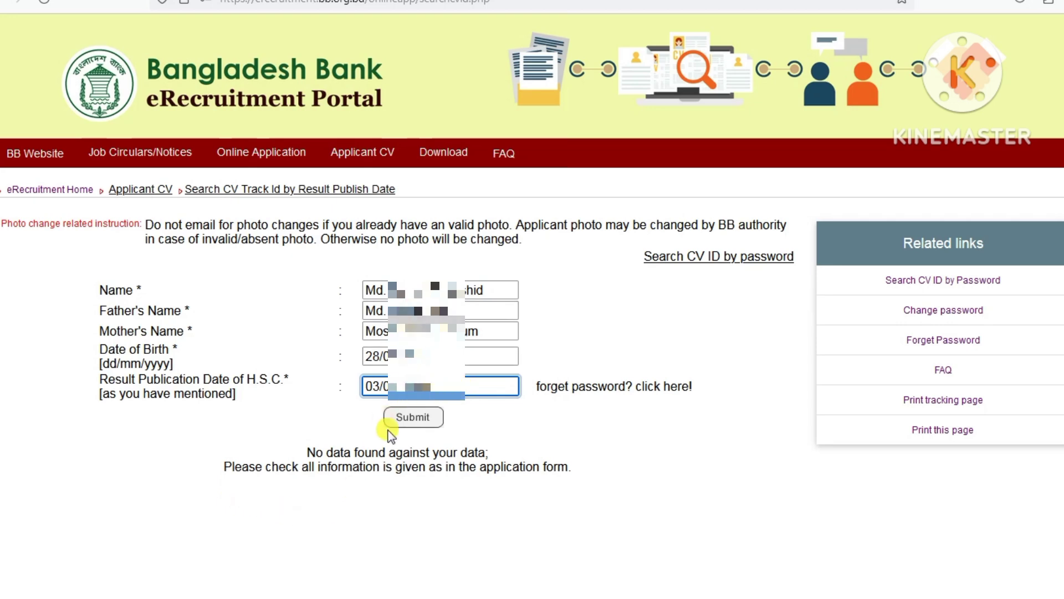
{"action": "left_click", "coordinate": [414, 419]}
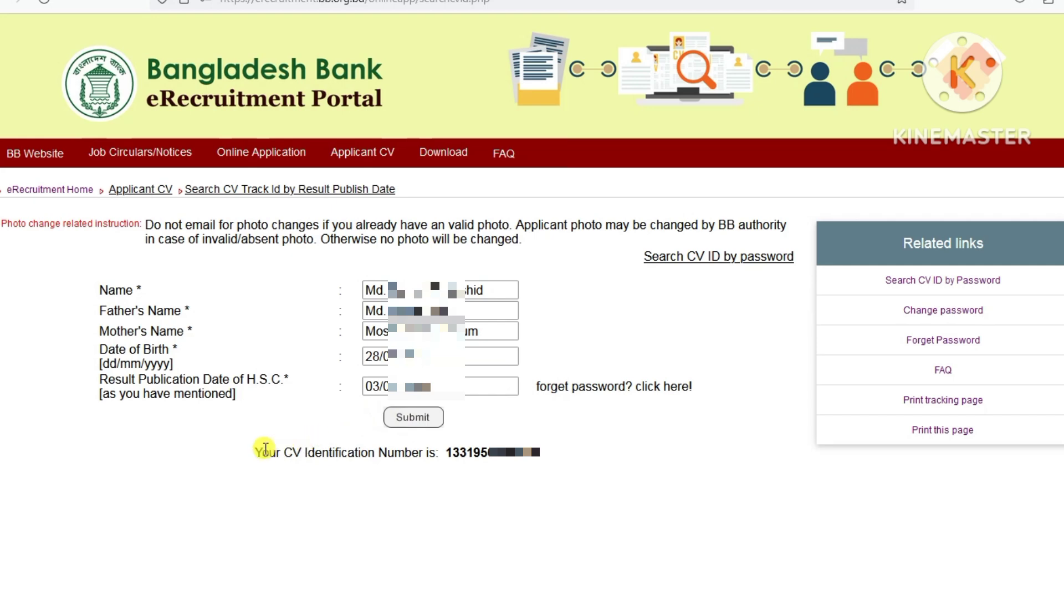
{"action": "left_click_drag", "start_coordinate": [256, 452], "coordinate": [549, 459]}
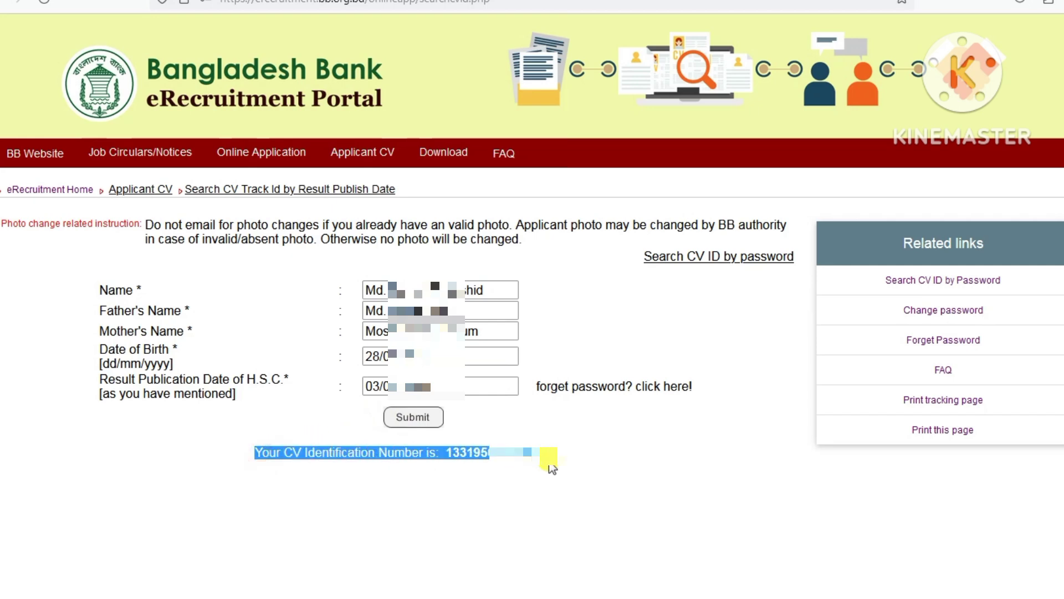
{"action": "left_click", "coordinate": [552, 459]}
{"action": "left_click_drag", "start_coordinate": [446, 452], "coordinate": [546, 462]}
{"action": "left_click", "coordinate": [546, 459]}
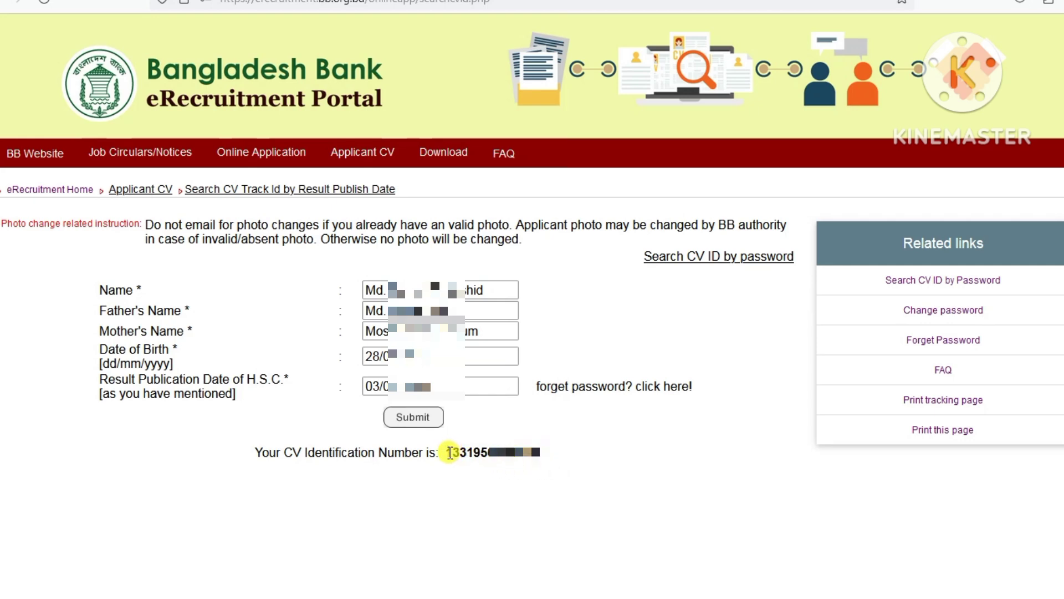
{"action": "left_click_drag", "start_coordinate": [449, 452], "coordinate": [549, 457]}
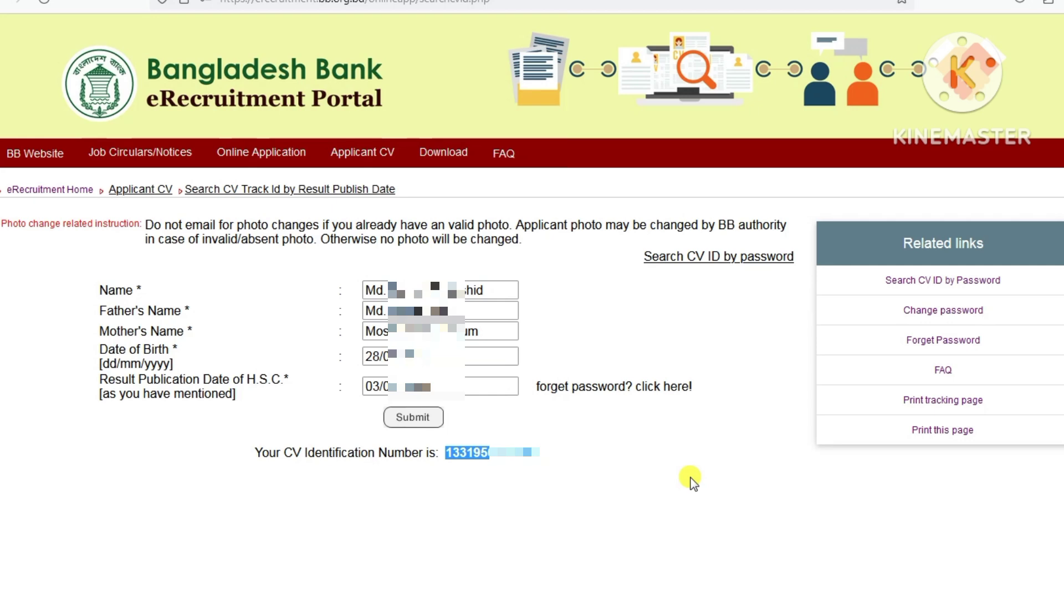
{"action": "left_click", "coordinate": [691, 478]}
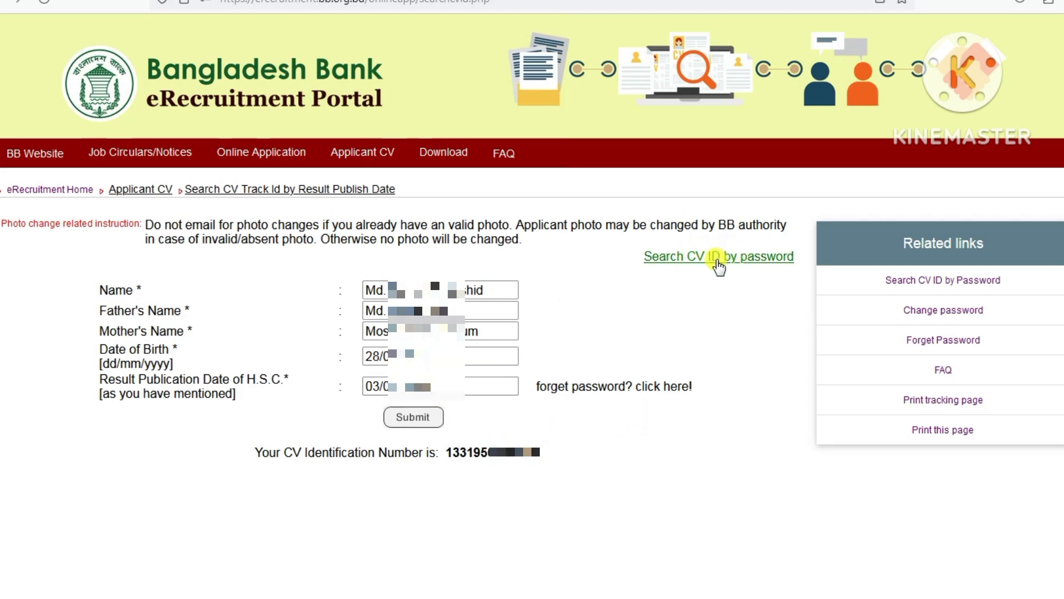
- Look over the search-by-password form, then switch back to searching CV ID by result publish date
{"action": "left_click", "coordinate": [745, 258]}
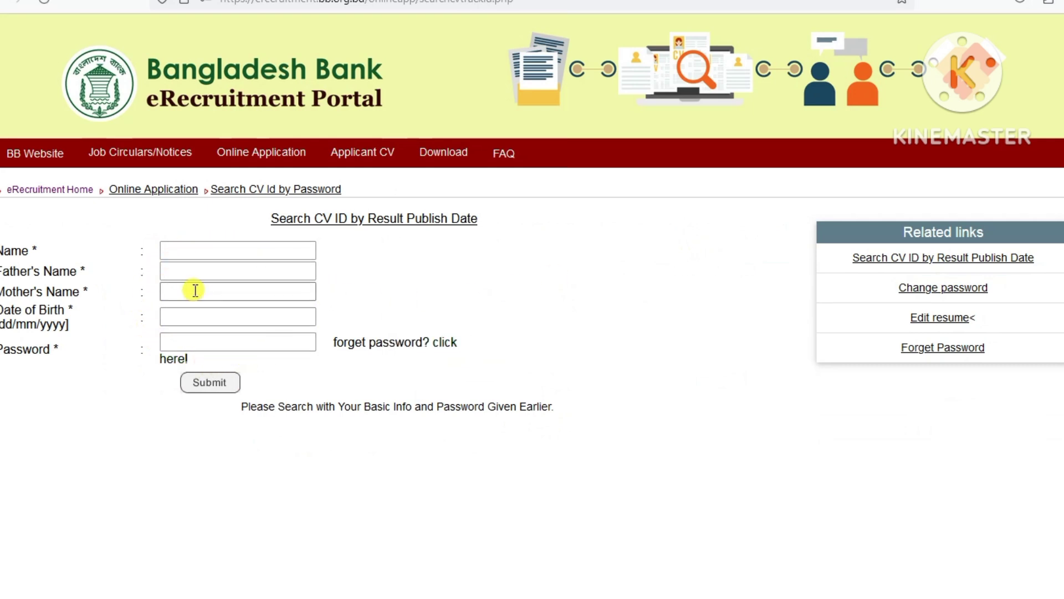
{"action": "left_click", "coordinate": [182, 254]}
{"action": "left_click", "coordinate": [183, 270]}
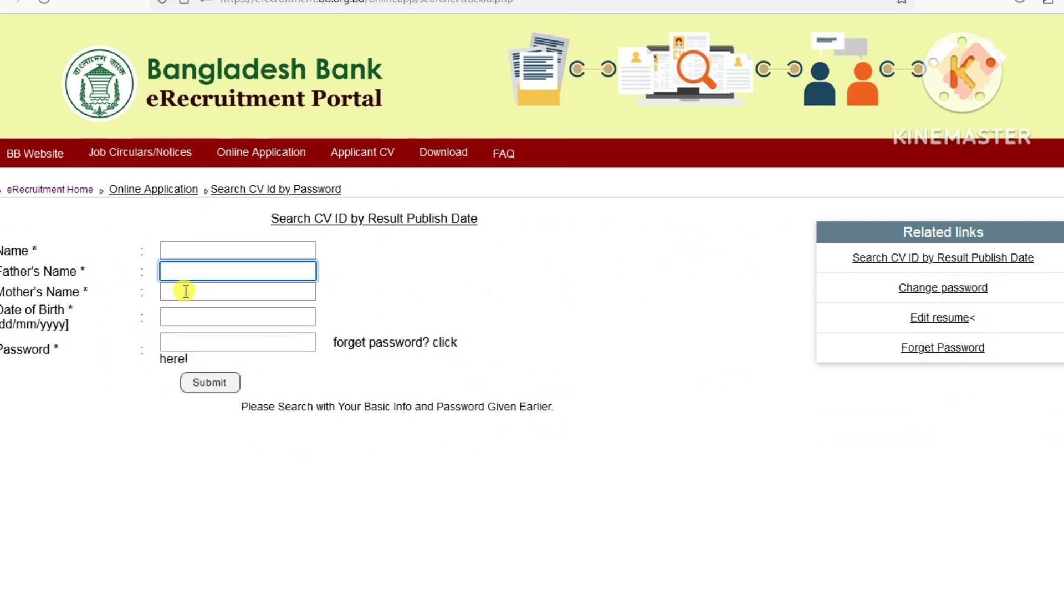
{"action": "left_click", "coordinate": [186, 291]}
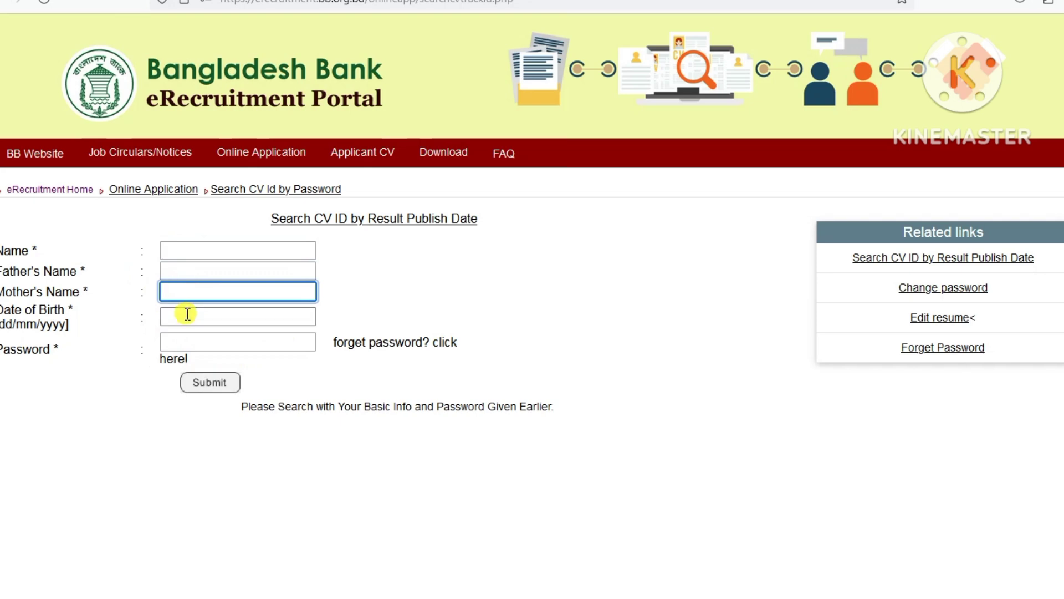
{"action": "left_click", "coordinate": [183, 315]}
{"action": "left_click", "coordinate": [124, 376]}
{"action": "left_click", "coordinate": [185, 344]}
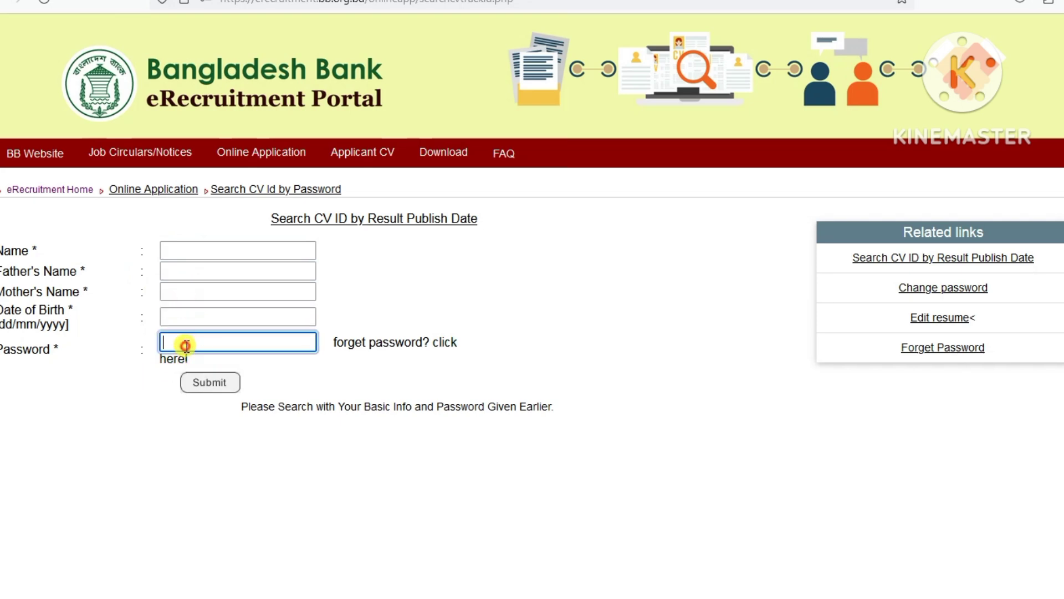
{"action": "left_click", "coordinate": [132, 402]}
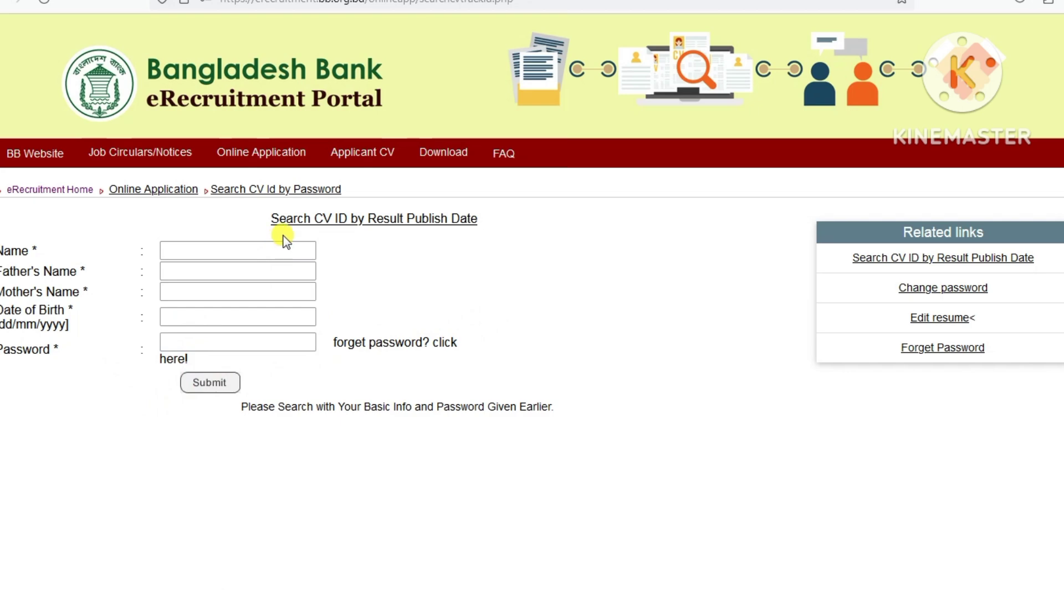
{"action": "left_click", "coordinate": [399, 222]}
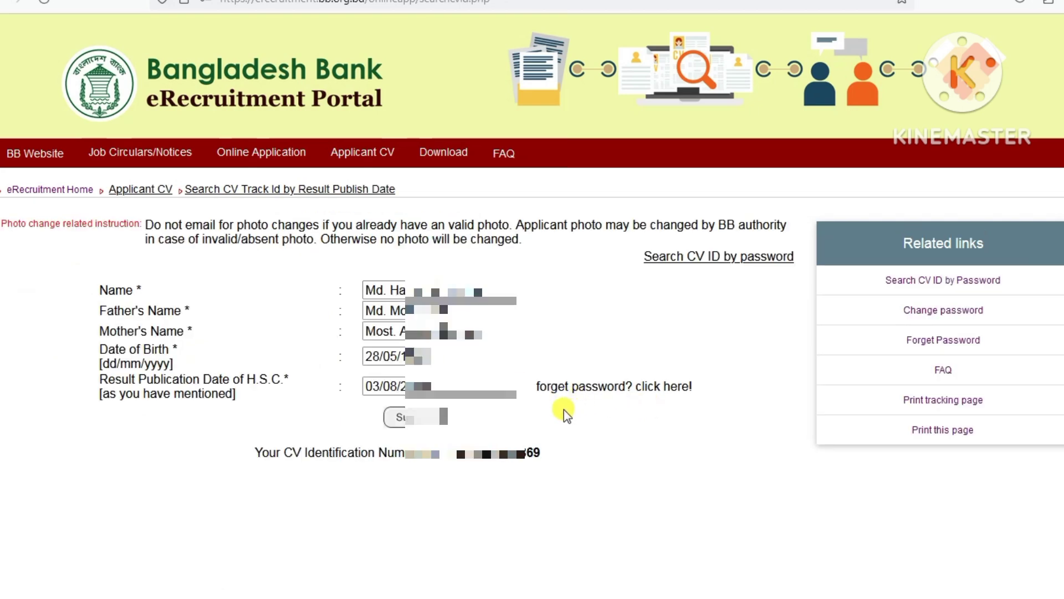
- Use the 'forget password? click here!' link to reach the password reset form
{"action": "left_click_drag", "start_coordinate": [538, 386], "coordinate": [611, 388]}
{"action": "left_click", "coordinate": [652, 416]}
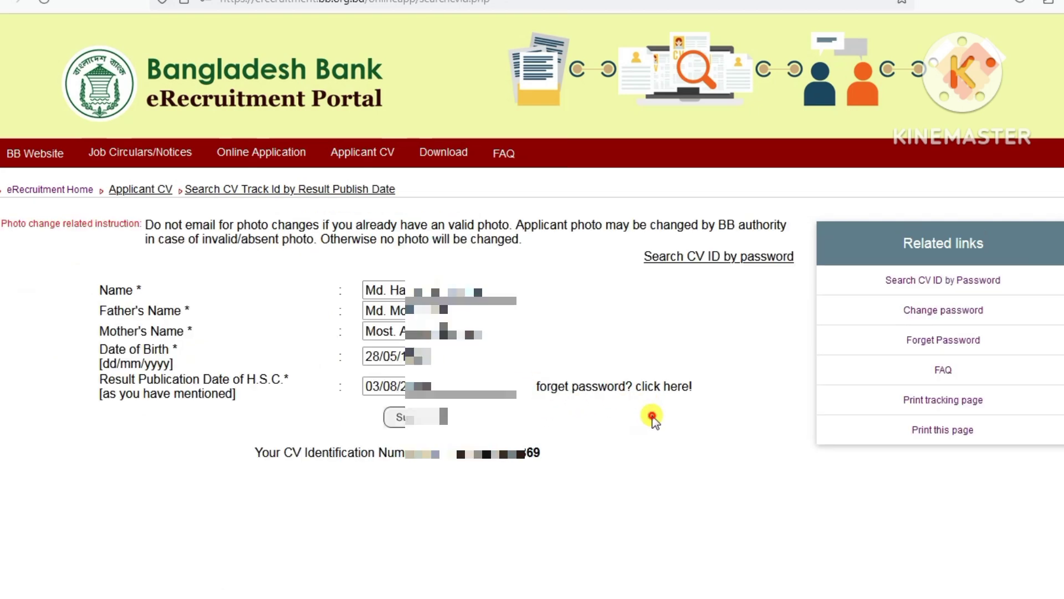
{"action": "left_click", "coordinate": [661, 387]}
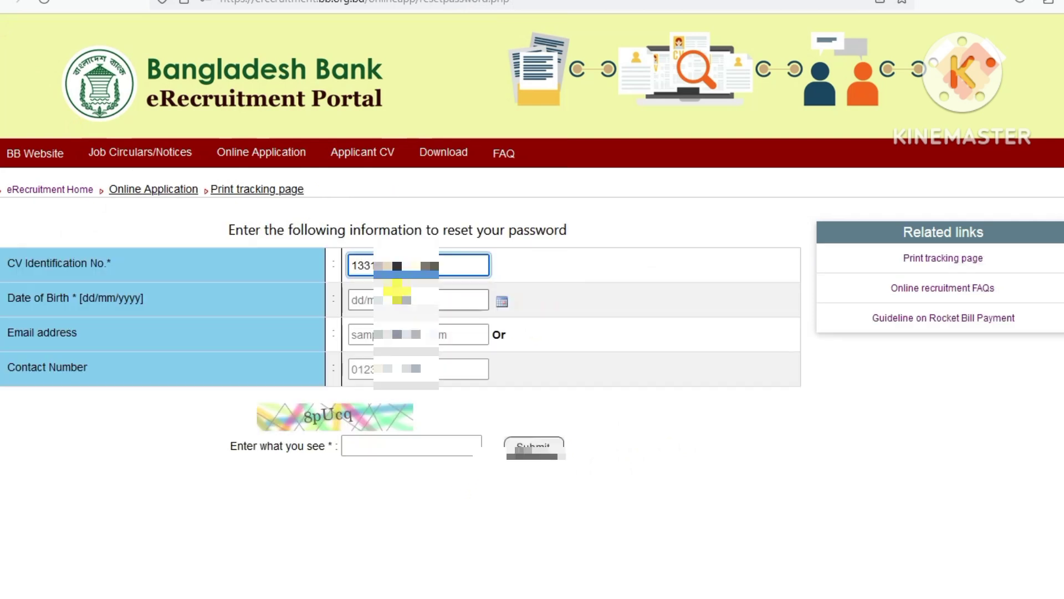
- Enter the applicant's date of birth and mobile contact number in the reset form
{"action": "left_click", "coordinate": [402, 297]}
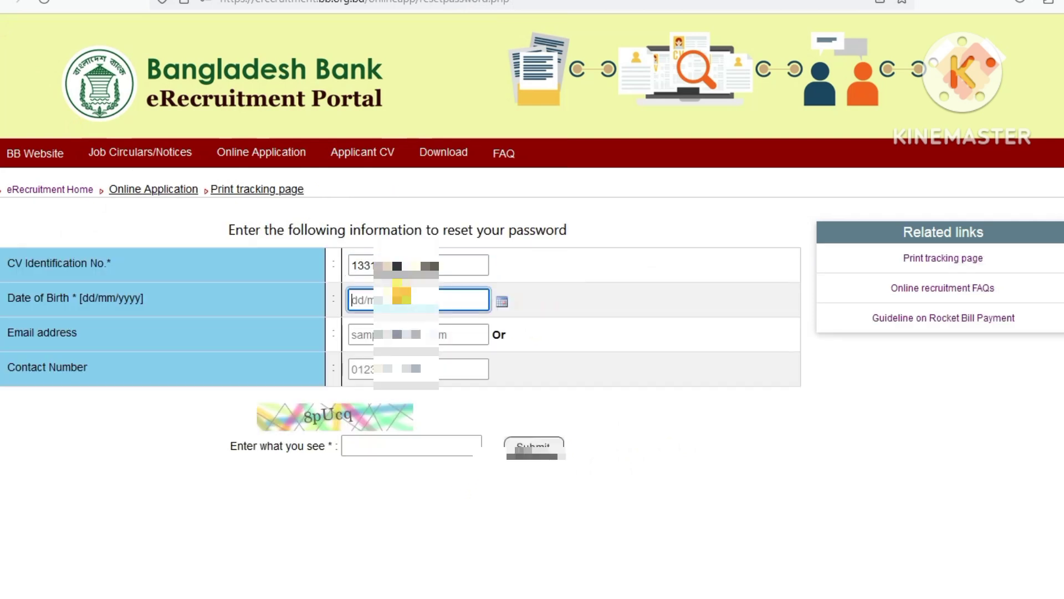
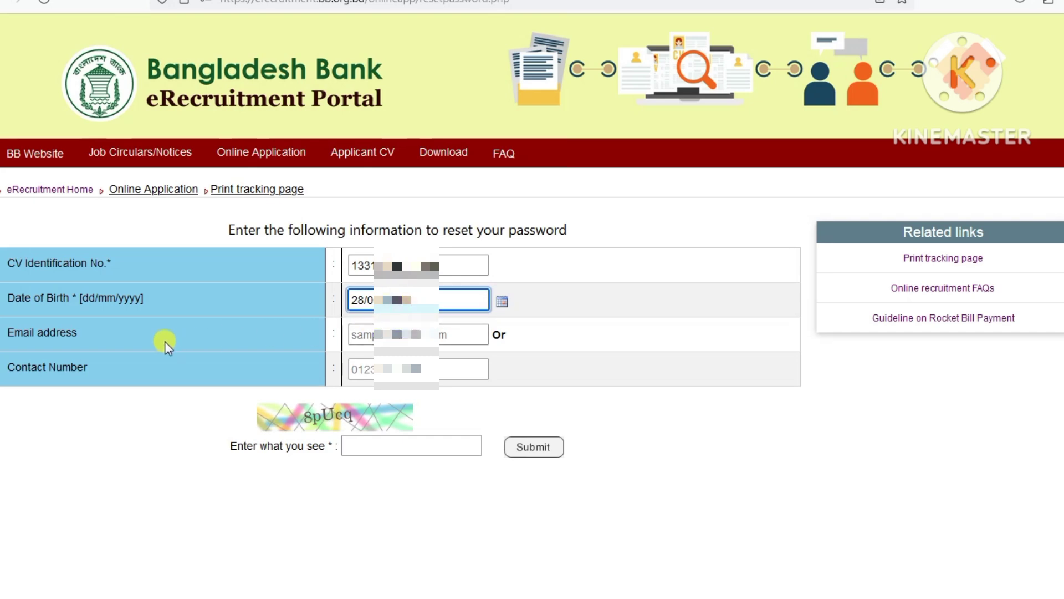
{"action": "left_click", "coordinate": [407, 335]}
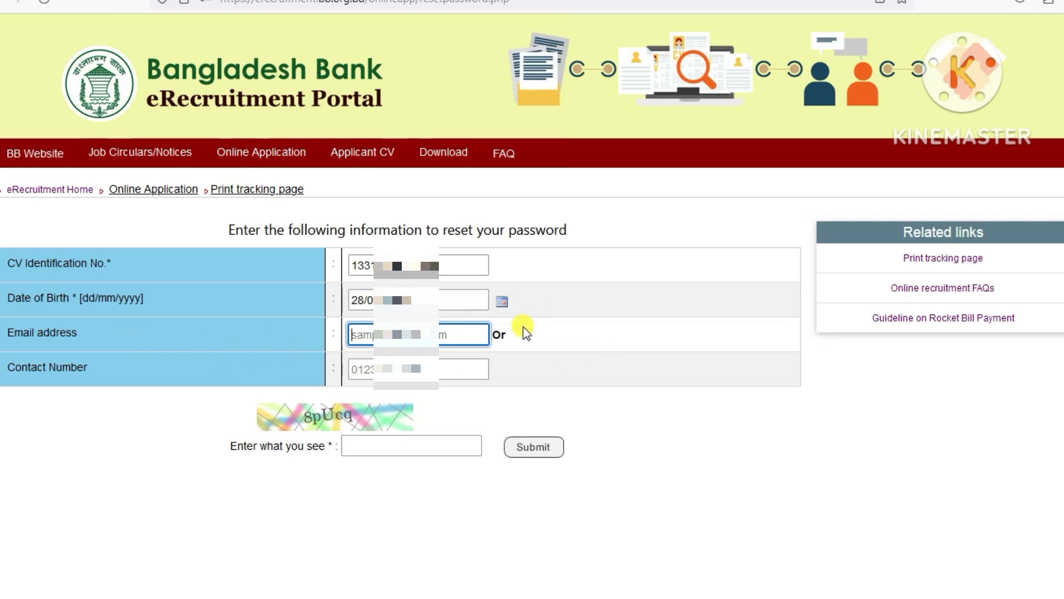
{"action": "left_click", "coordinate": [367, 366]}
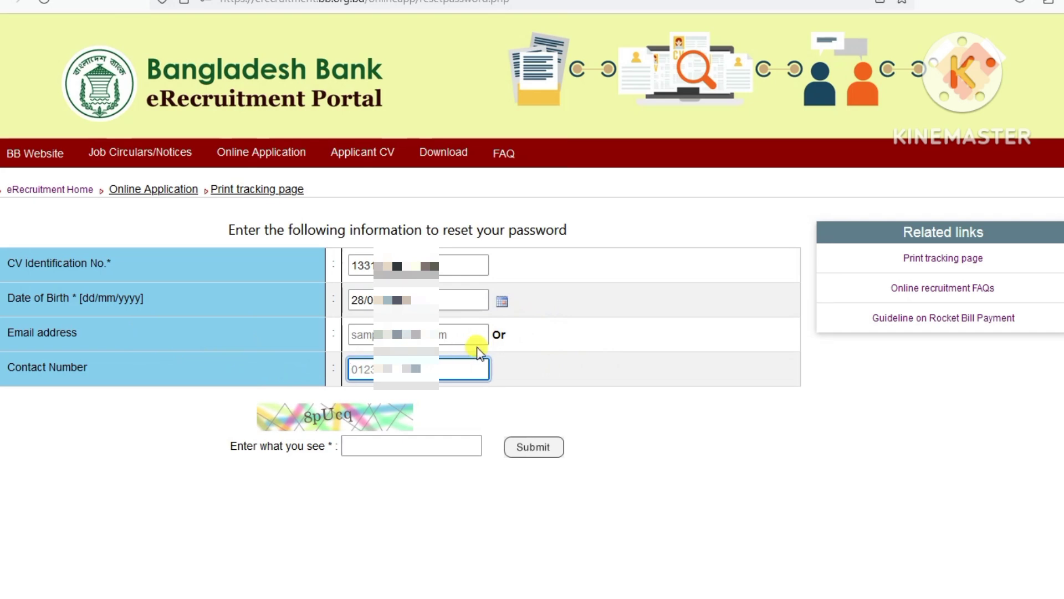
{"action": "type", "text": "0017"}
{"action": "key", "text": "BackSpace"}
{"action": "key", "text": "BackSpace"}
{"action": "key", "text": "BackSpace"}
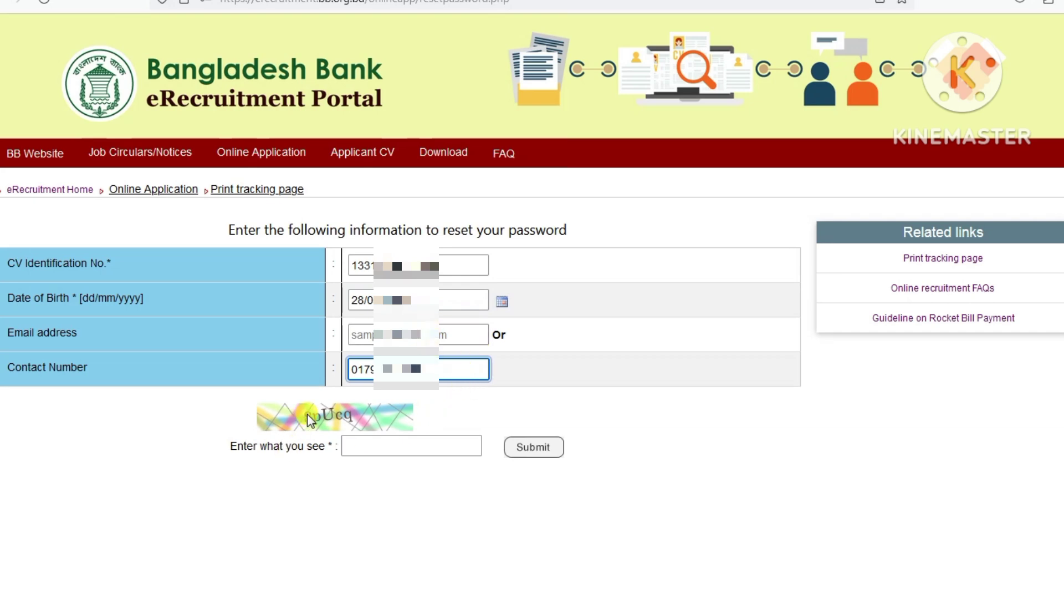
- Type the captcha text and submit the password reset request
{"action": "left_click", "coordinate": [380, 444]}
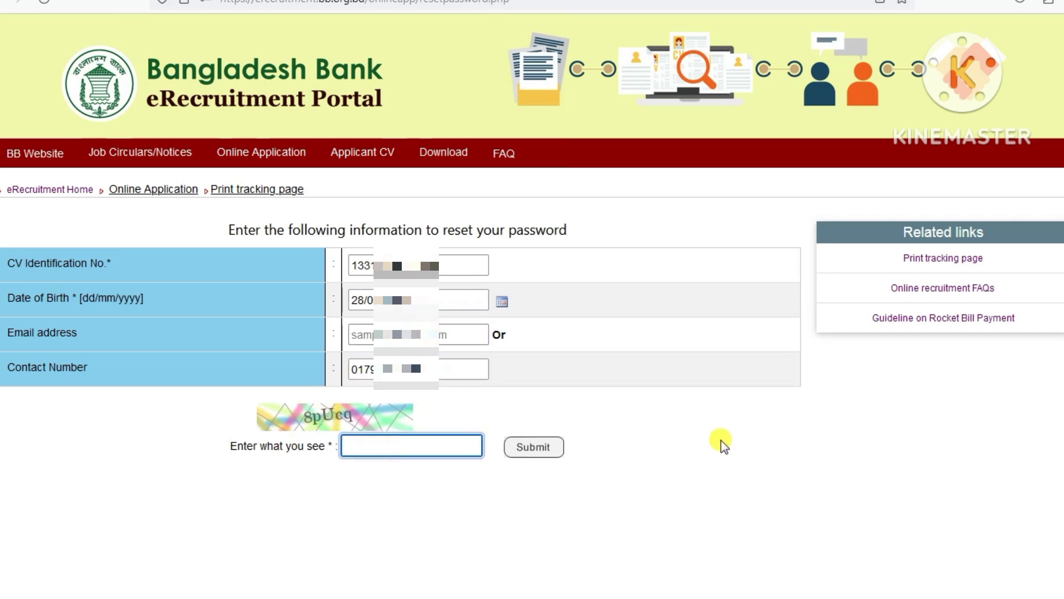
{"action": "type", "text": "8pUcq"}
{"action": "left_click", "coordinate": [537, 452]}
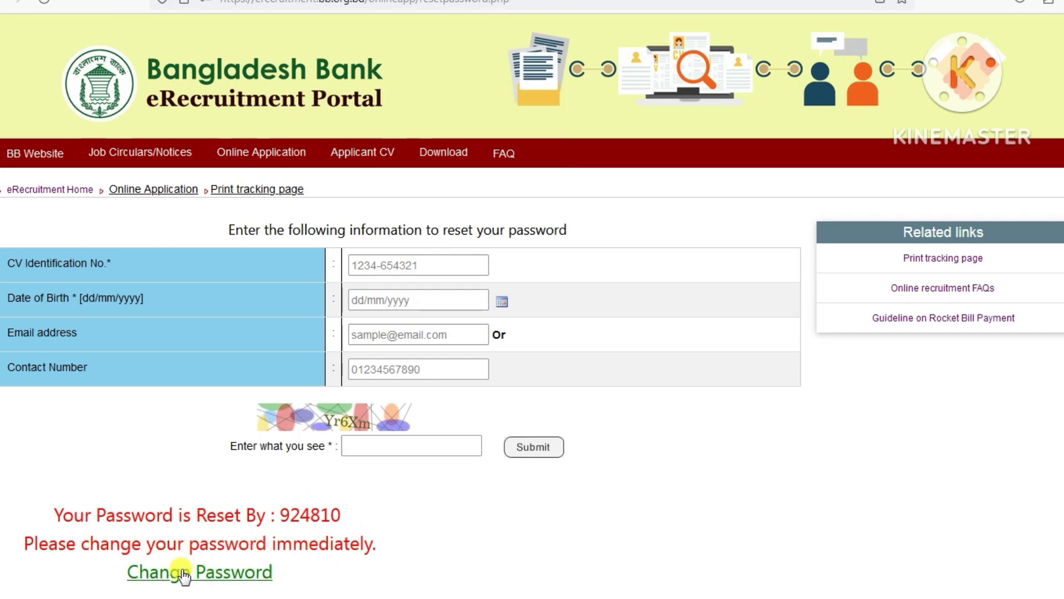
- Open the Change Password form from the reset message and select the CV identification number field
{"action": "left_click", "coordinate": [204, 575]}
{"action": "left_click", "coordinate": [282, 264]}
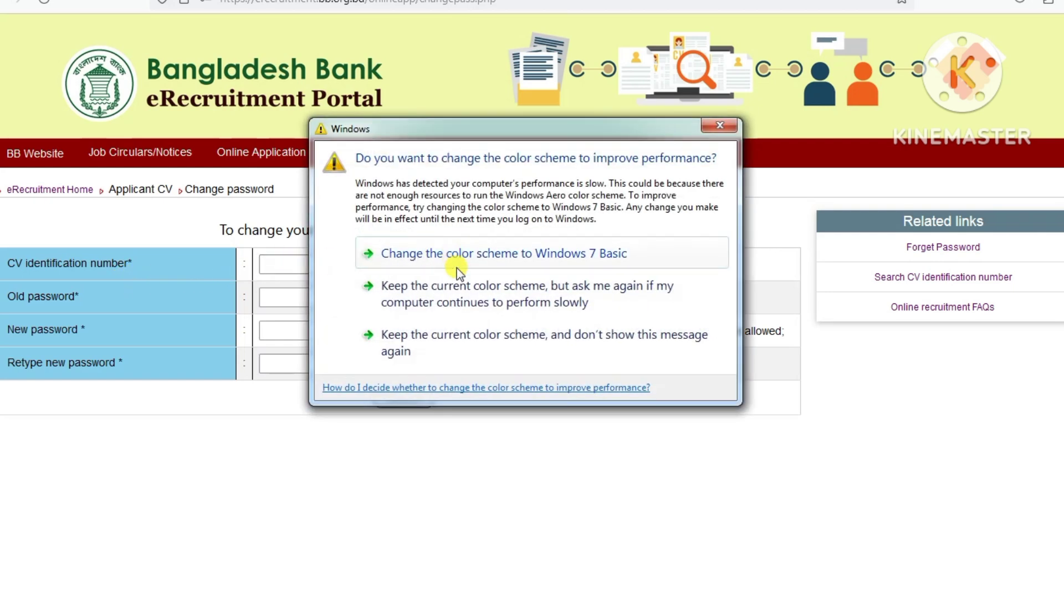
- Dismiss the Windows prompt, then enter the CV identification number and the temporary old password
{"action": "left_click", "coordinate": [721, 127]}
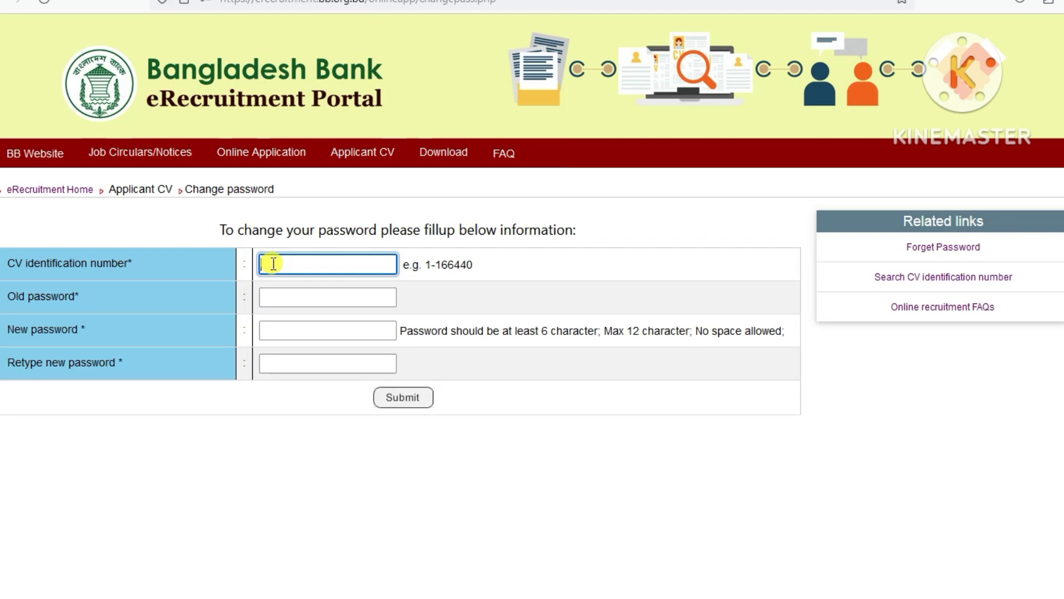
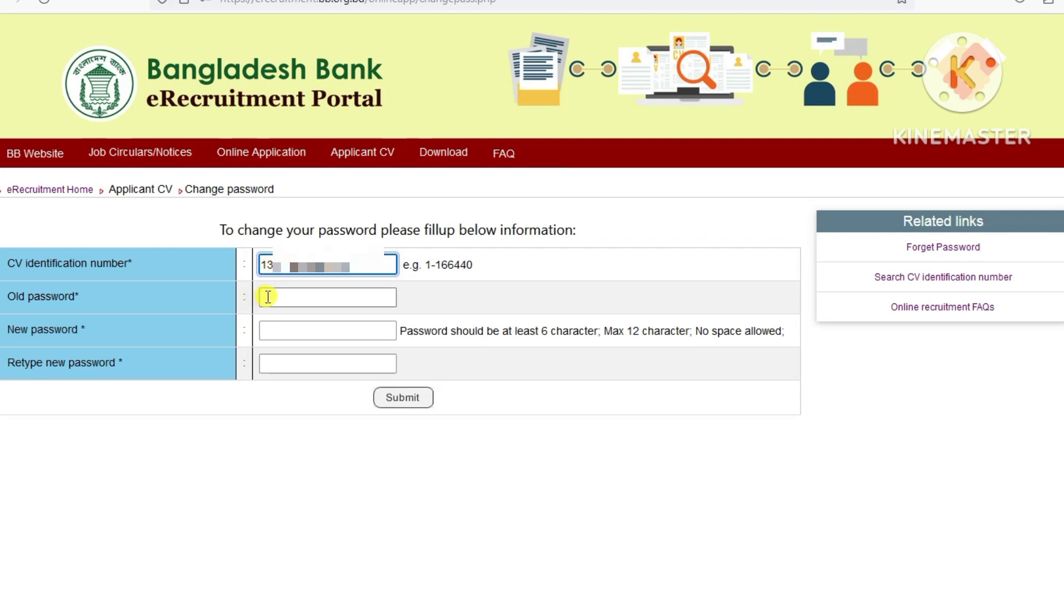
{"action": "left_click", "coordinate": [267, 297]}
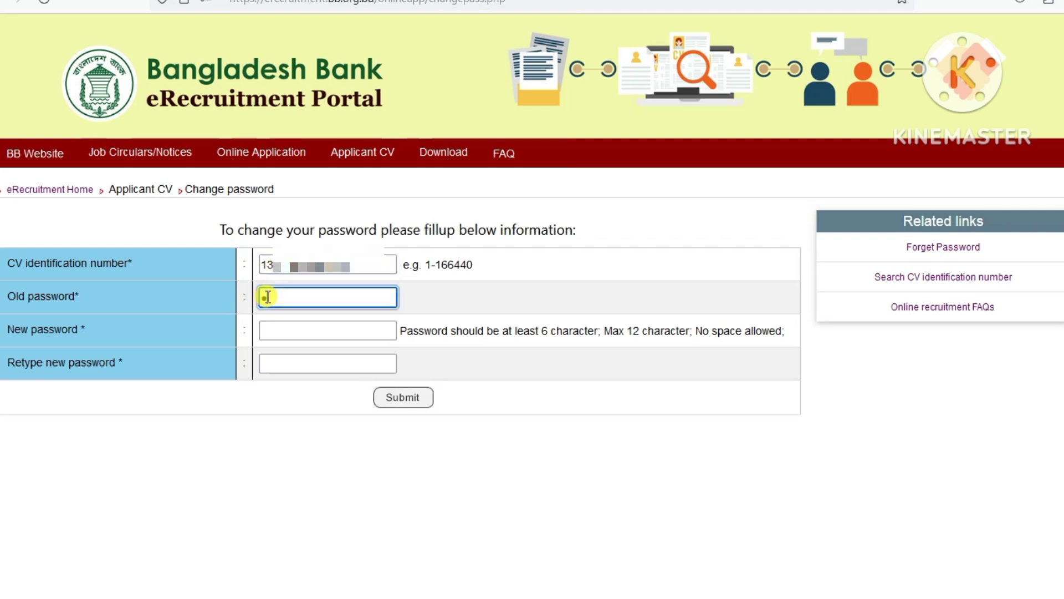
{"action": "type", "text": "••"}
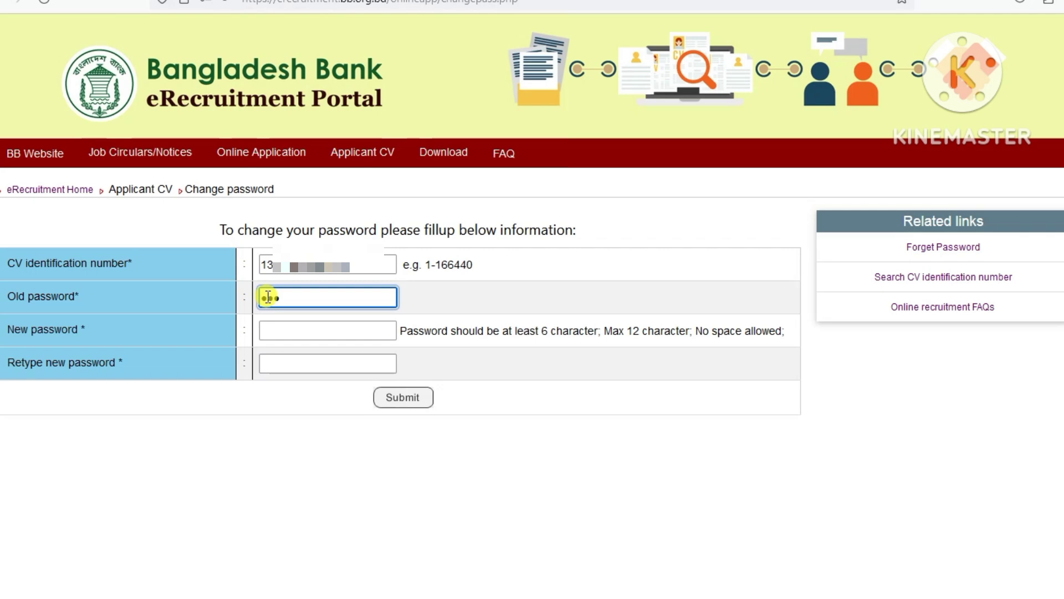
{"action": "type", "text": "••••"}
- Enter the new password twice, submit it, and decline saving the login in Firefox
{"action": "left_click", "coordinate": [277, 329]}
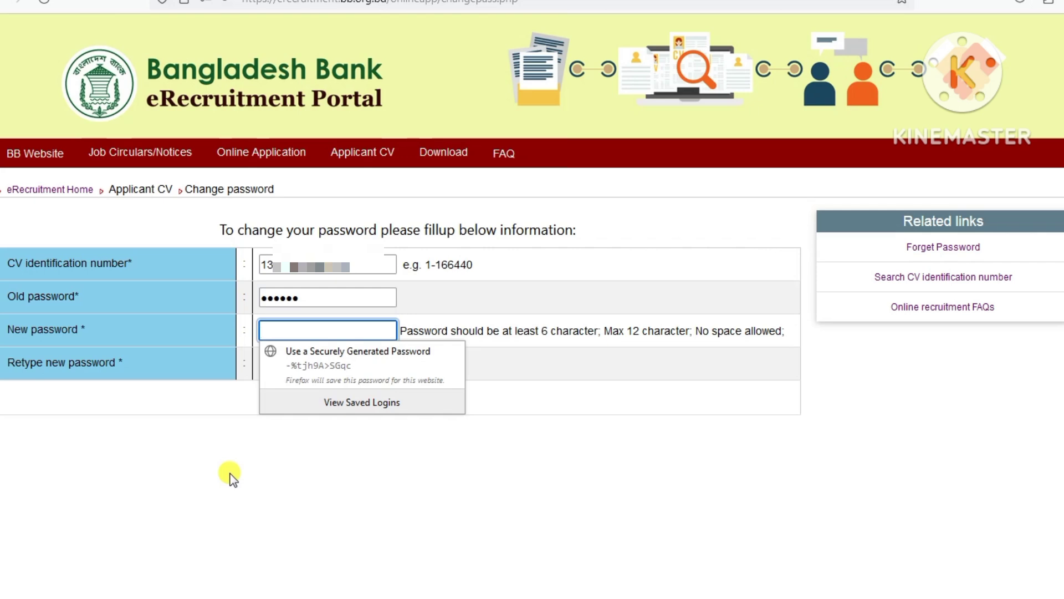
{"action": "type", "text": "•"}
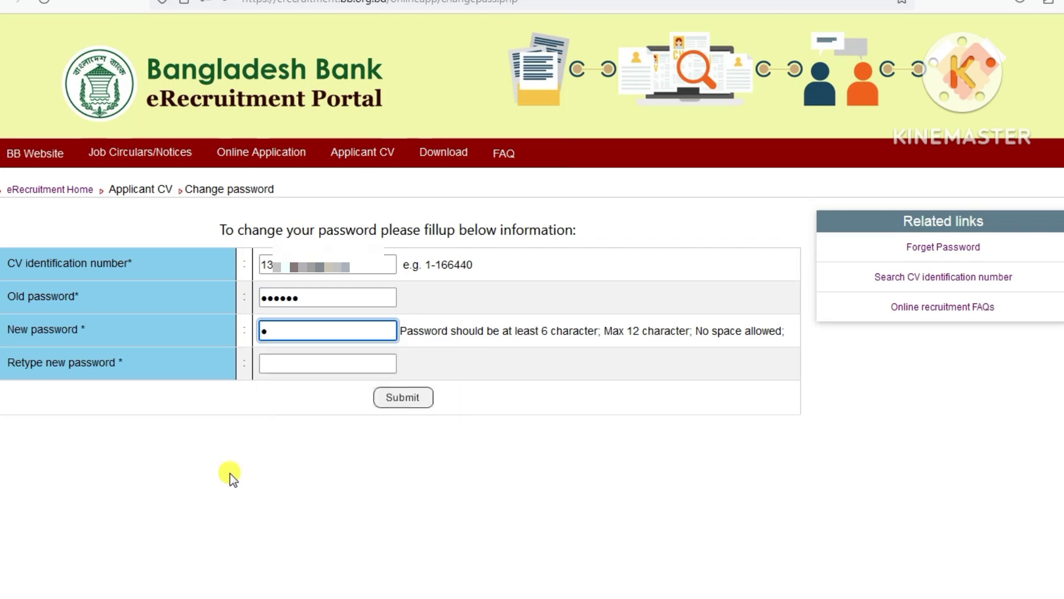
{"action": "type", "text": "•••••••"}
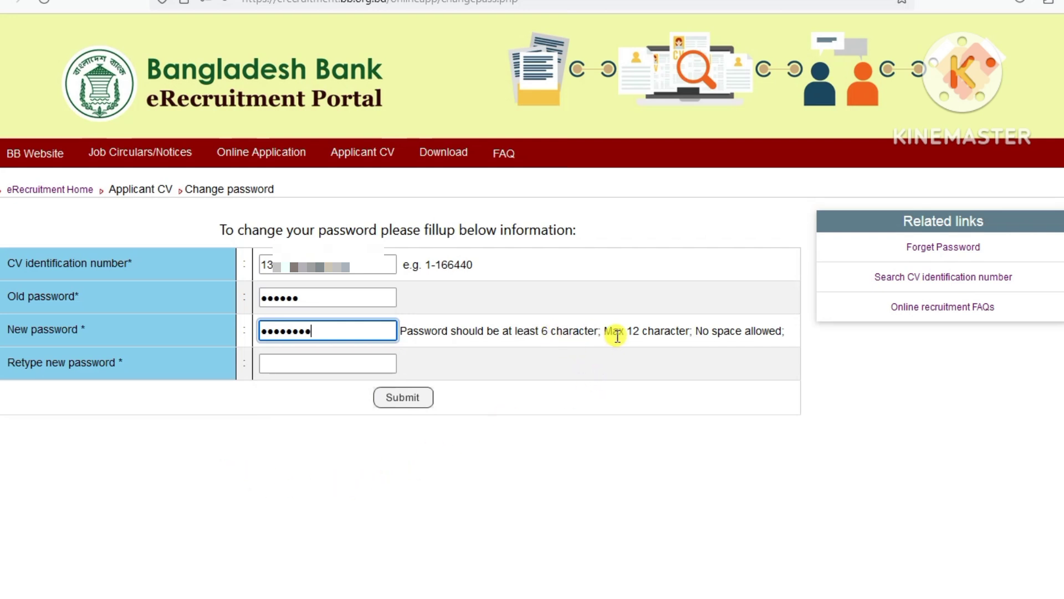
{"action": "left_click", "coordinate": [316, 362]}
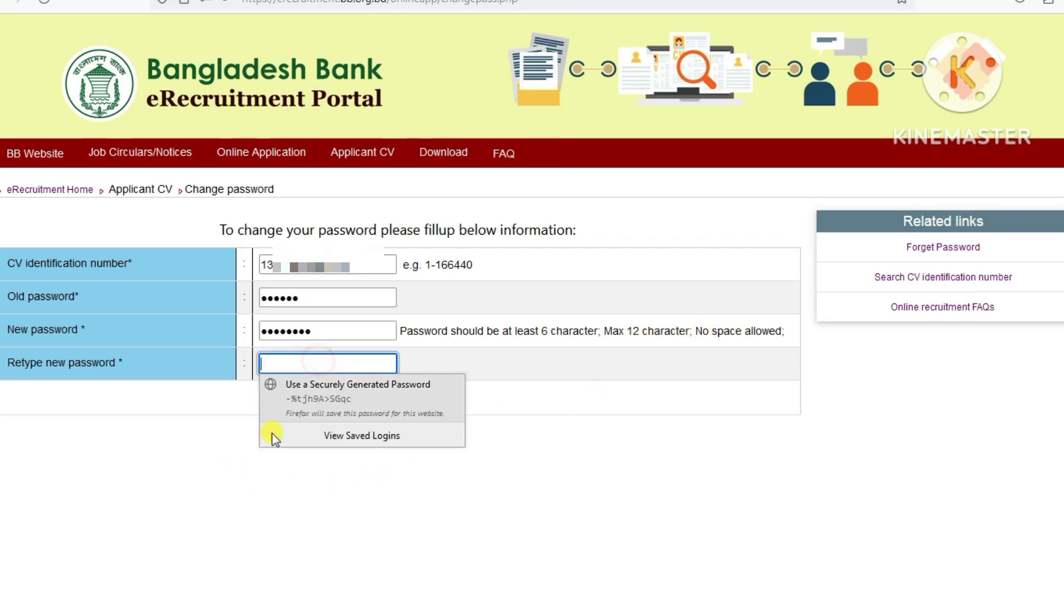
{"action": "type", "text": "••••"}
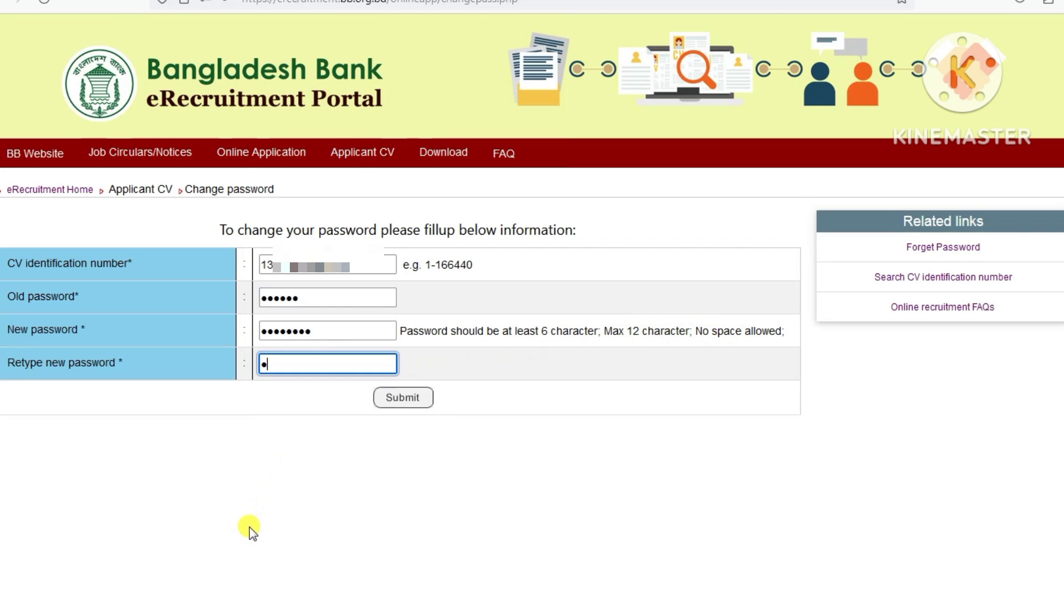
{"action": "type", "text": "••••"}
{"action": "left_click", "coordinate": [413, 399]}
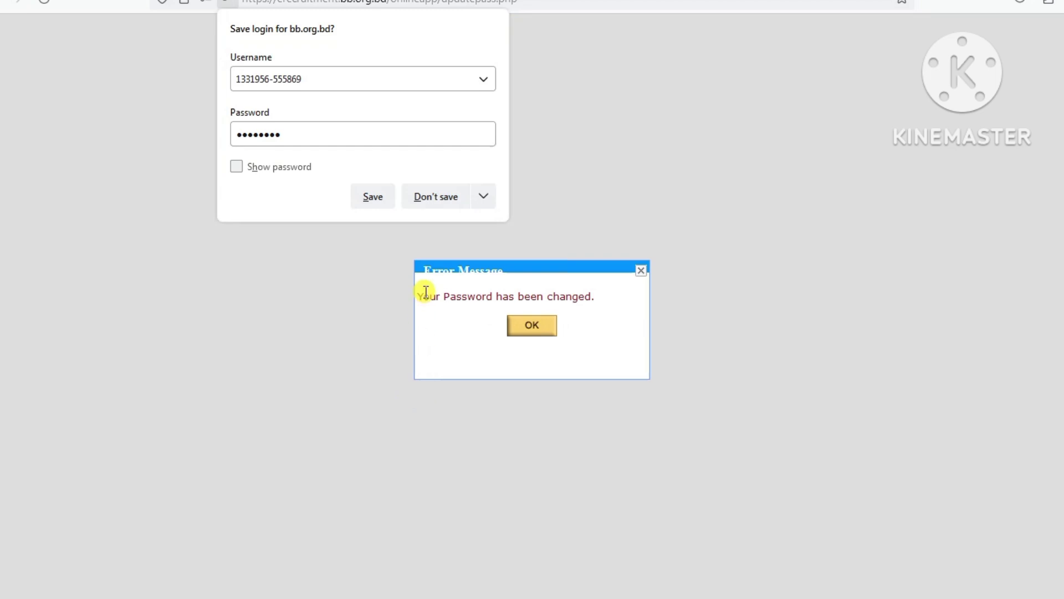
{"action": "left_click", "coordinate": [436, 197]}
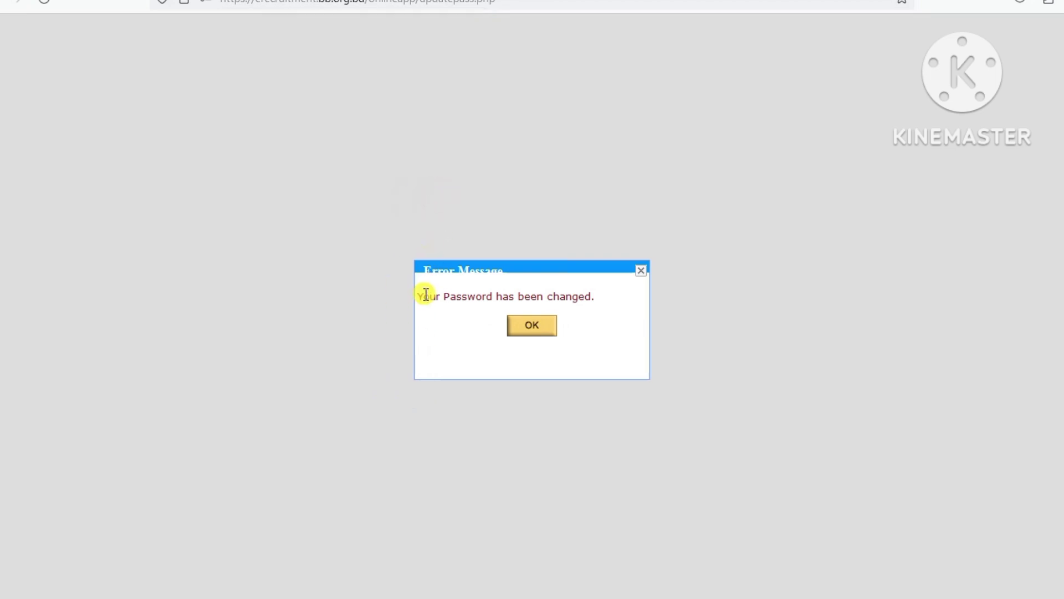
{"action": "left_click_drag", "start_coordinate": [426, 295], "coordinate": [598, 299]}
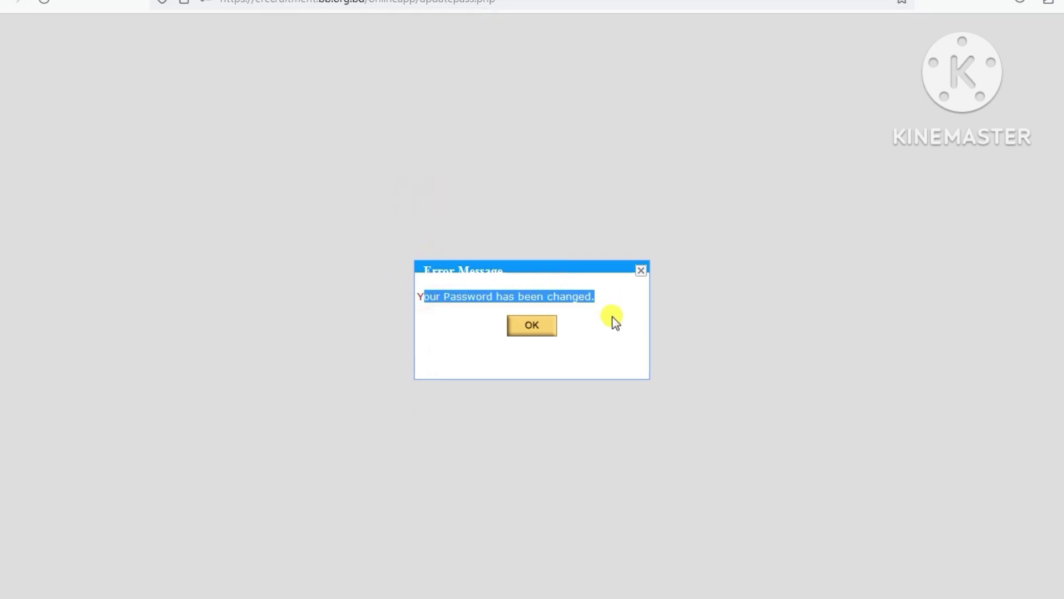
- Acknowledge the password-changed message and open Apply Online for job 10221 Officer(General)
{"action": "left_click", "coordinate": [532, 328]}
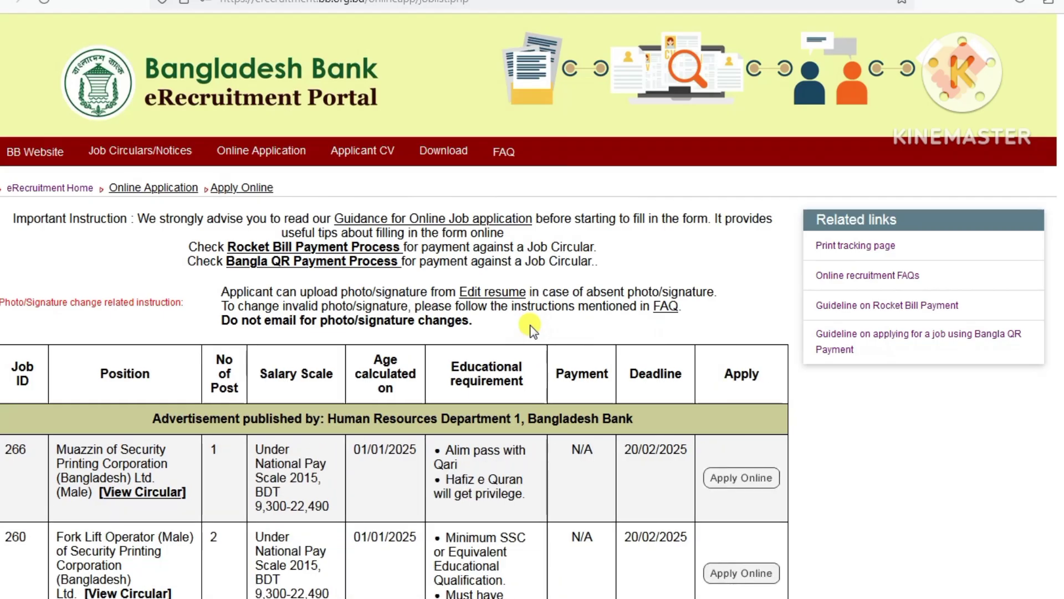
{"action": "scroll", "coordinate": [308, 446], "scroll_direction": "down", "scroll_amount": 3}
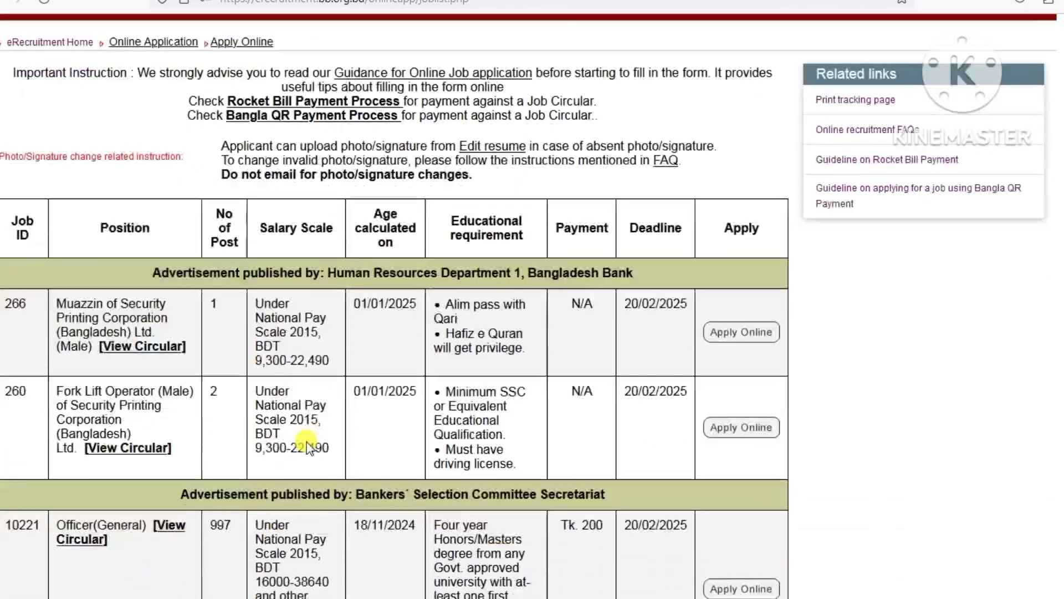
{"action": "scroll", "coordinate": [155, 452], "scroll_direction": "down", "scroll_amount": 10}
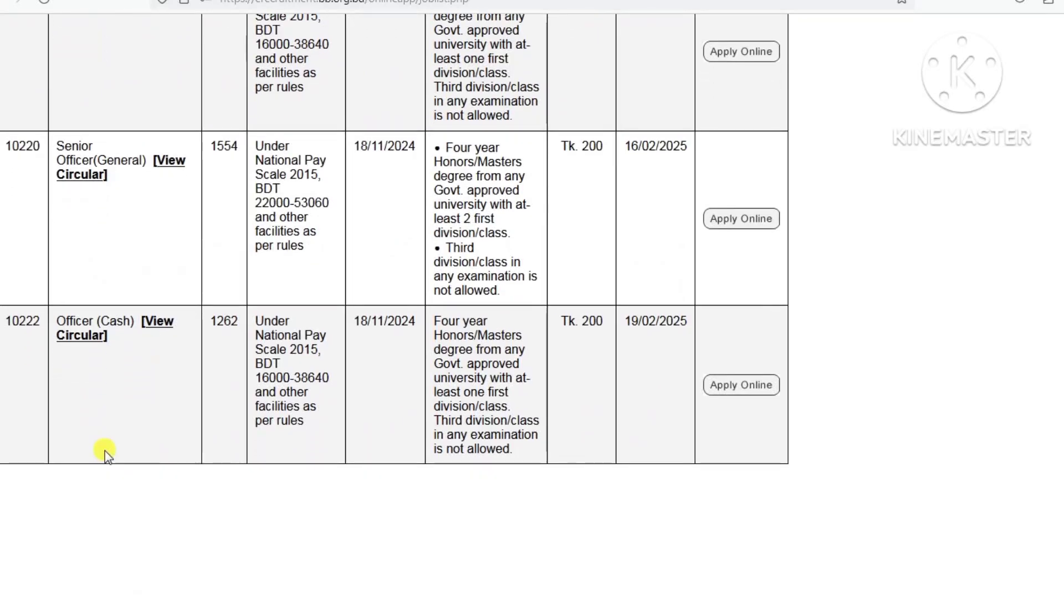
{"action": "scroll", "coordinate": [154, 434], "scroll_direction": "up", "scroll_amount": 3}
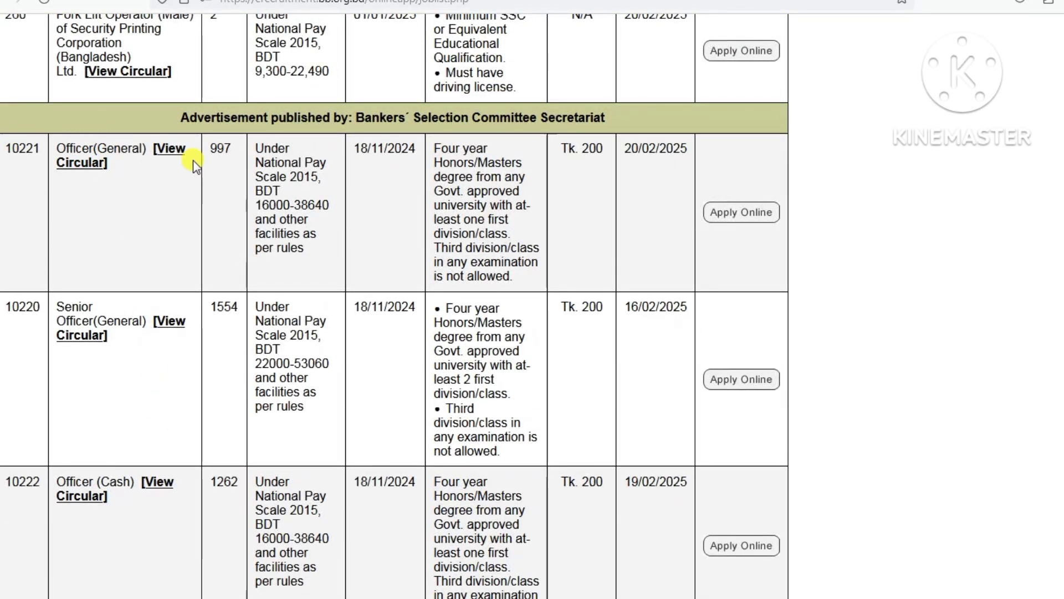
{"action": "left_click", "coordinate": [745, 213]}
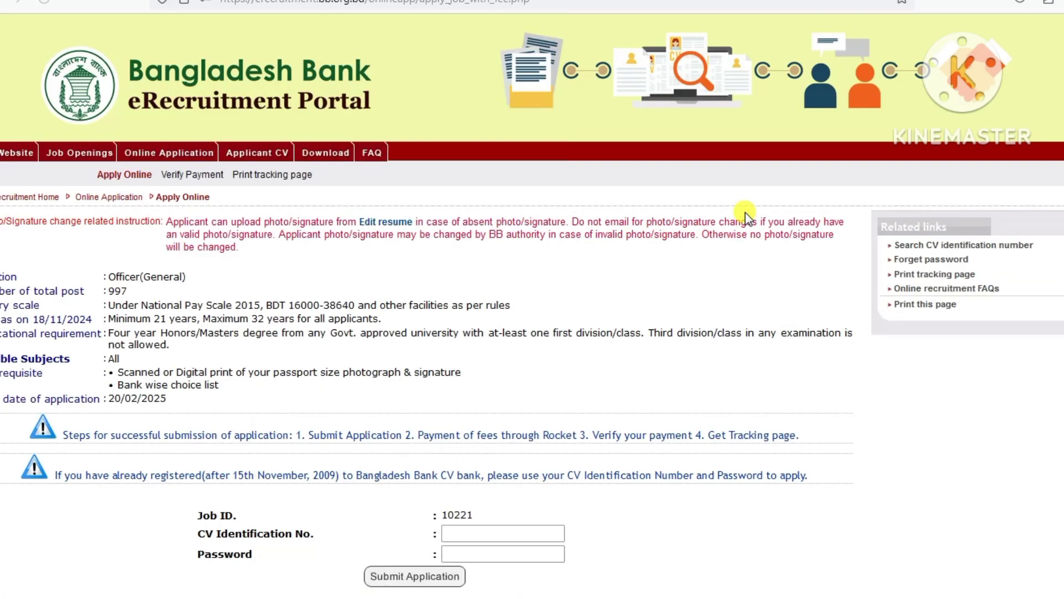
- Fill the application login with the CV identification number and account password
{"action": "scroll", "coordinate": [740, 454], "scroll_direction": "down", "scroll_amount": 1}
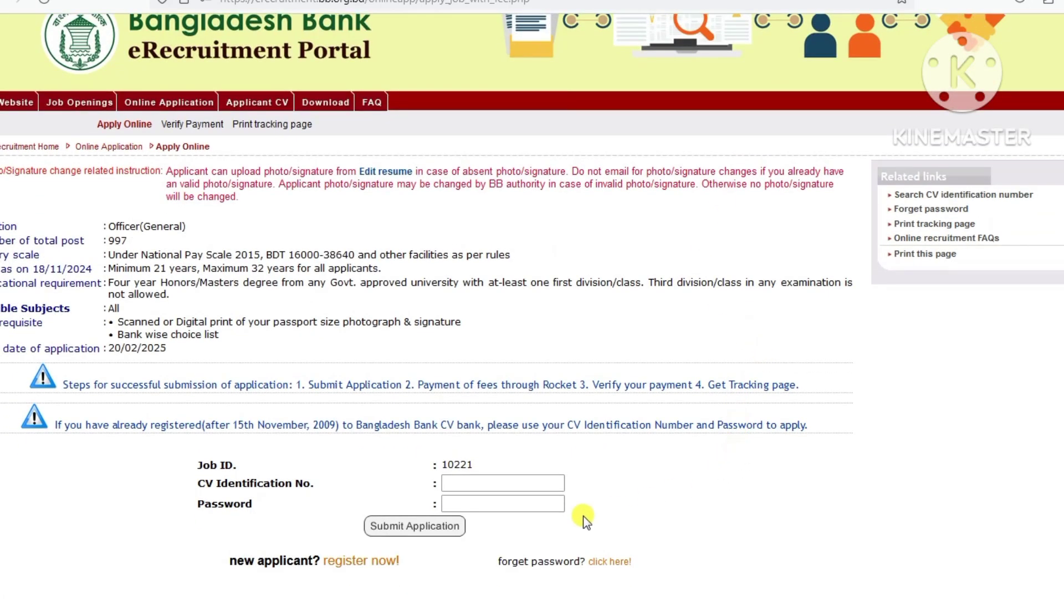
{"action": "left_click", "coordinate": [480, 482]}
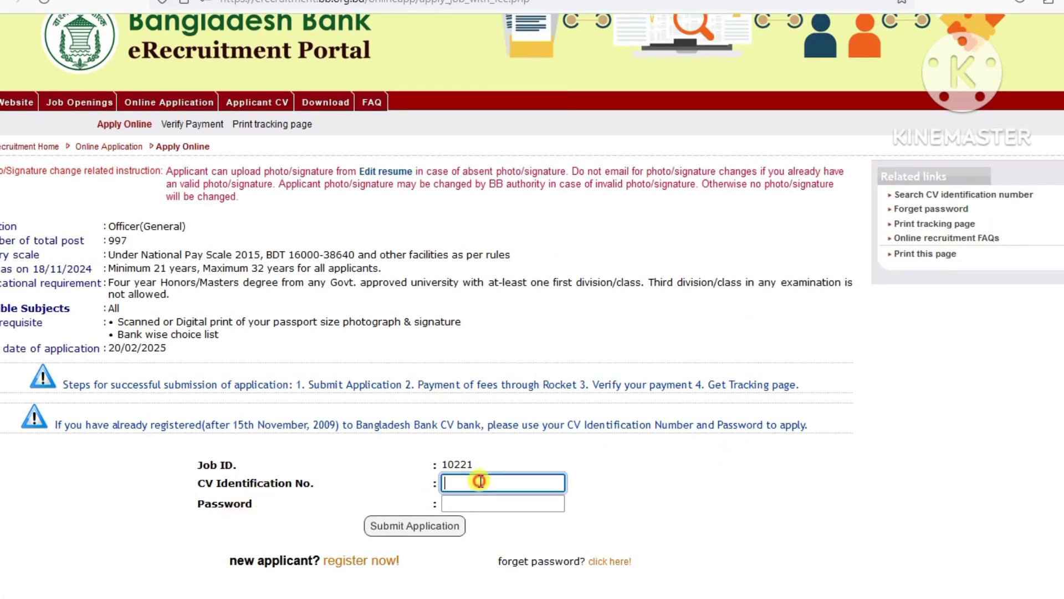
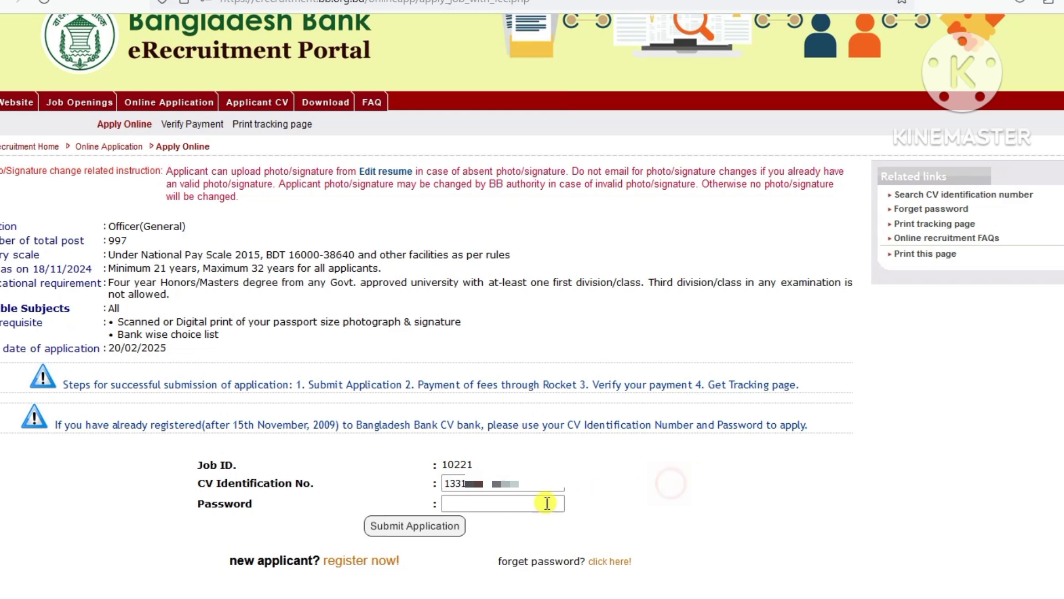
{"action": "left_click", "coordinate": [532, 502]}
{"action": "type", "text": "•"}
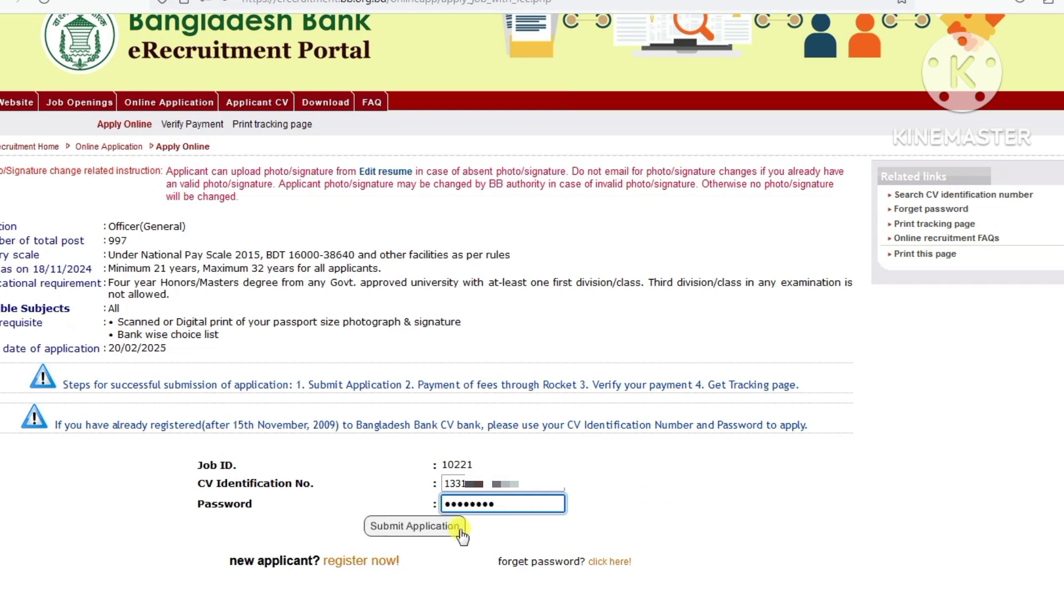
- Submit the CV login, dismiss the follow-up message, and scroll down to the empty Bank/FI Choice List
{"action": "left_click", "coordinate": [410, 526]}
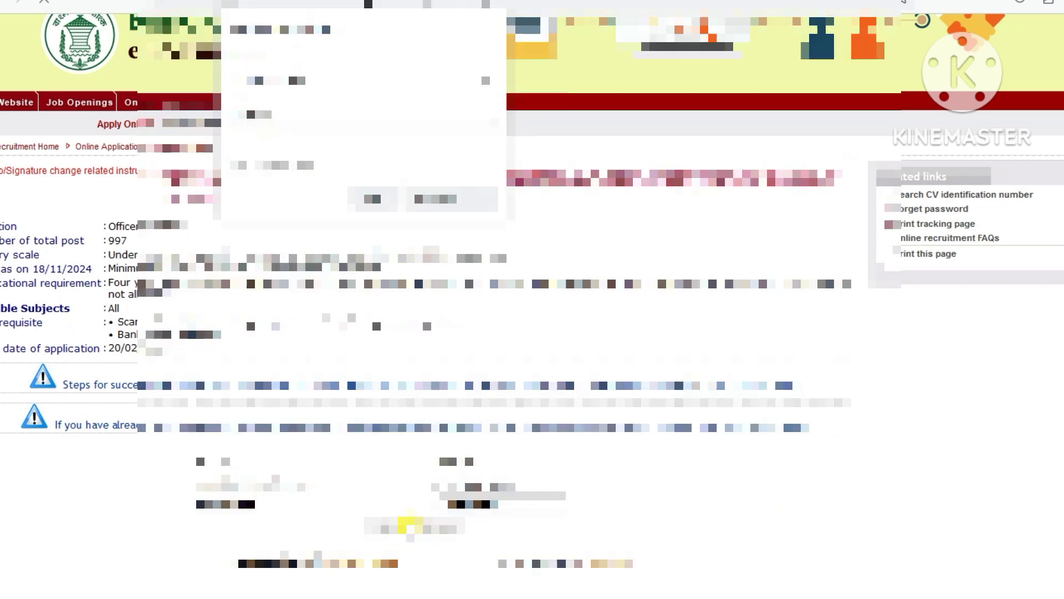
{"action": "left_click", "coordinate": [424, 197]}
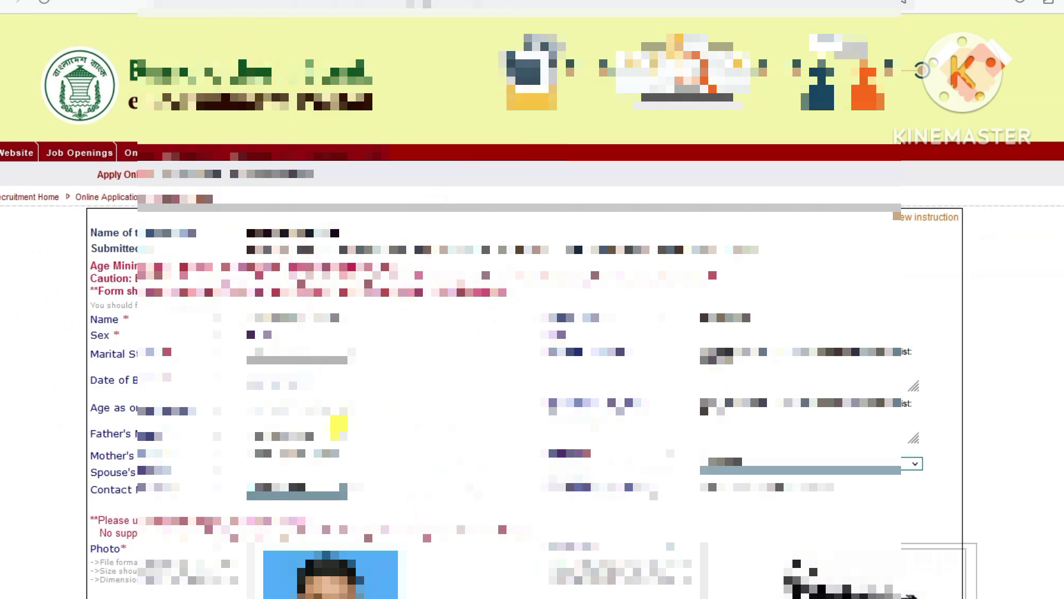
{"action": "scroll", "coordinate": [338, 427], "scroll_direction": "down", "scroll_amount": 3}
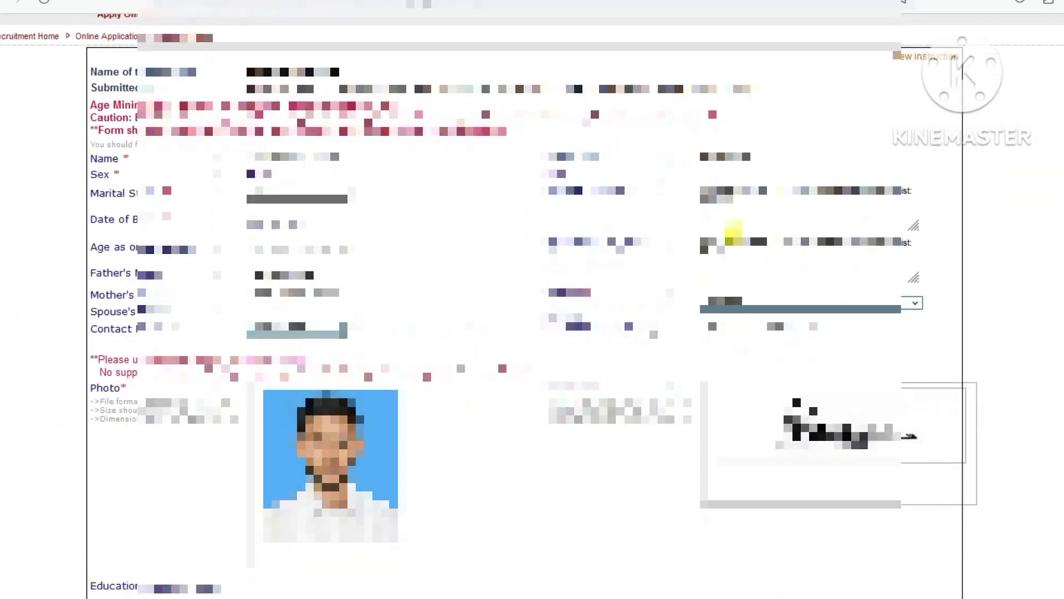
{"action": "scroll", "coordinate": [791, 413], "scroll_direction": "down", "scroll_amount": 3}
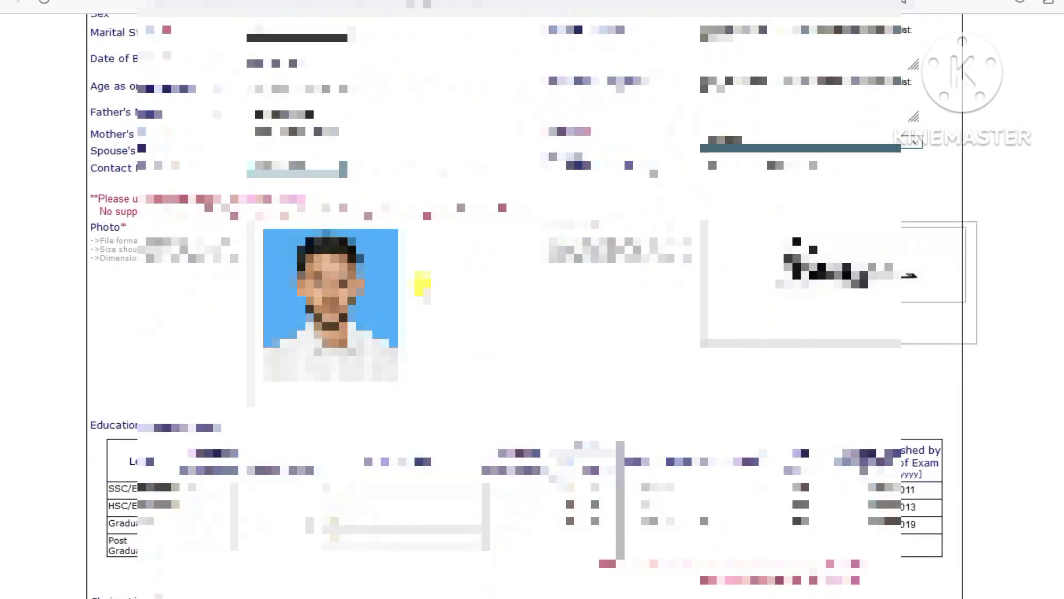
{"action": "scroll", "coordinate": [566, 290], "scroll_direction": "down", "scroll_amount": 6}
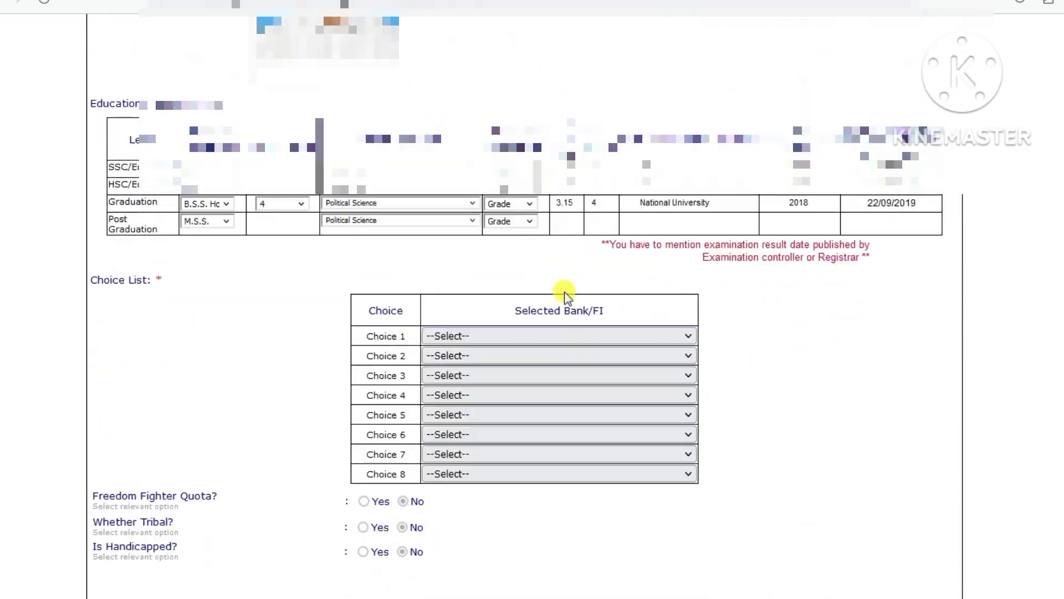
{"action": "scroll", "coordinate": [566, 294], "scroll_direction": "down", "scroll_amount": 1}
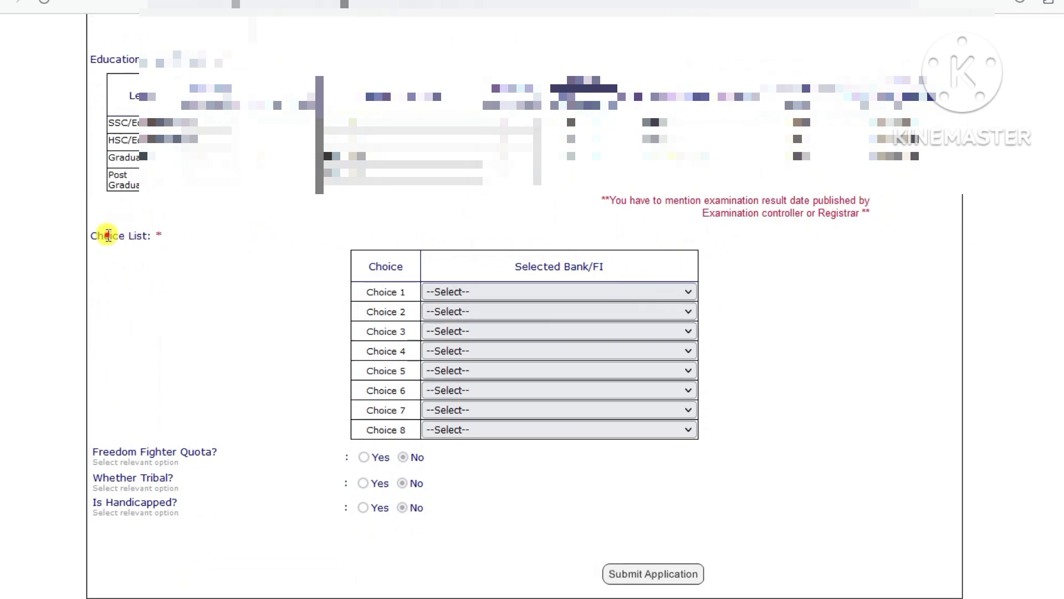
- Set choices 1–4 to SBPLC, RAKUB, Probashi Kallyan Bank and Karmasangsthan Bank
{"action": "left_click_drag", "start_coordinate": [108, 235], "coordinate": [160, 232]}
{"action": "left_click", "coordinate": [324, 259]}
{"action": "left_click", "coordinate": [555, 287]}
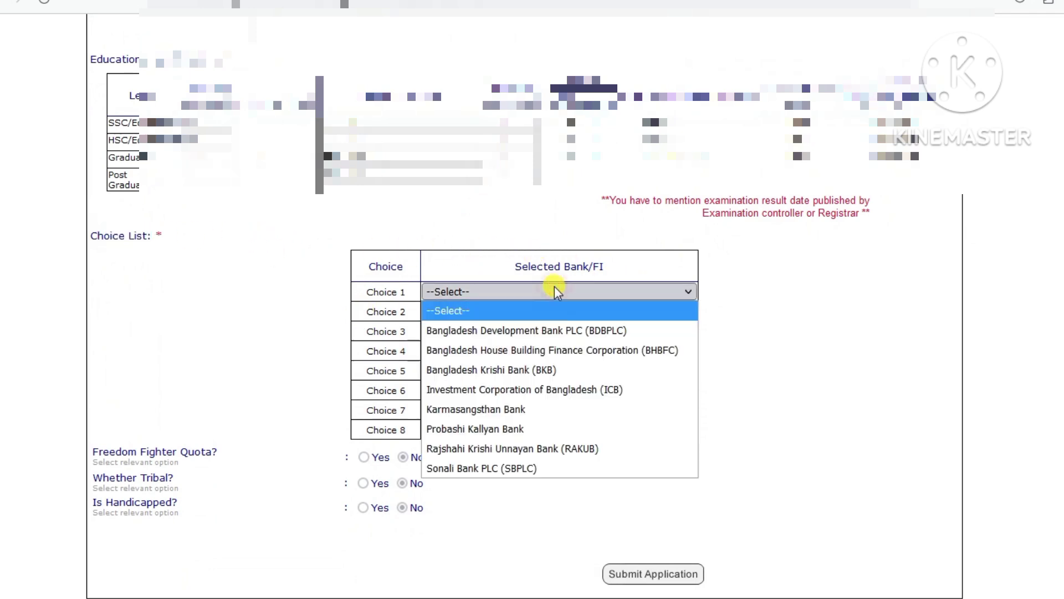
{"action": "left_click", "coordinate": [484, 468]}
{"action": "left_click", "coordinate": [498, 312]}
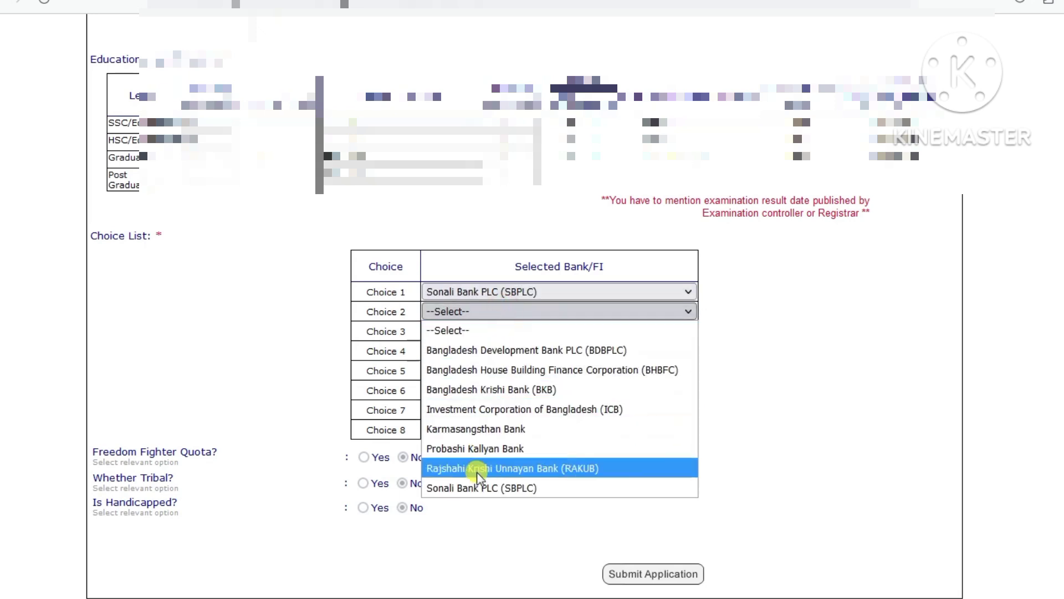
{"action": "left_click", "coordinate": [477, 471]}
{"action": "left_click", "coordinate": [506, 331]}
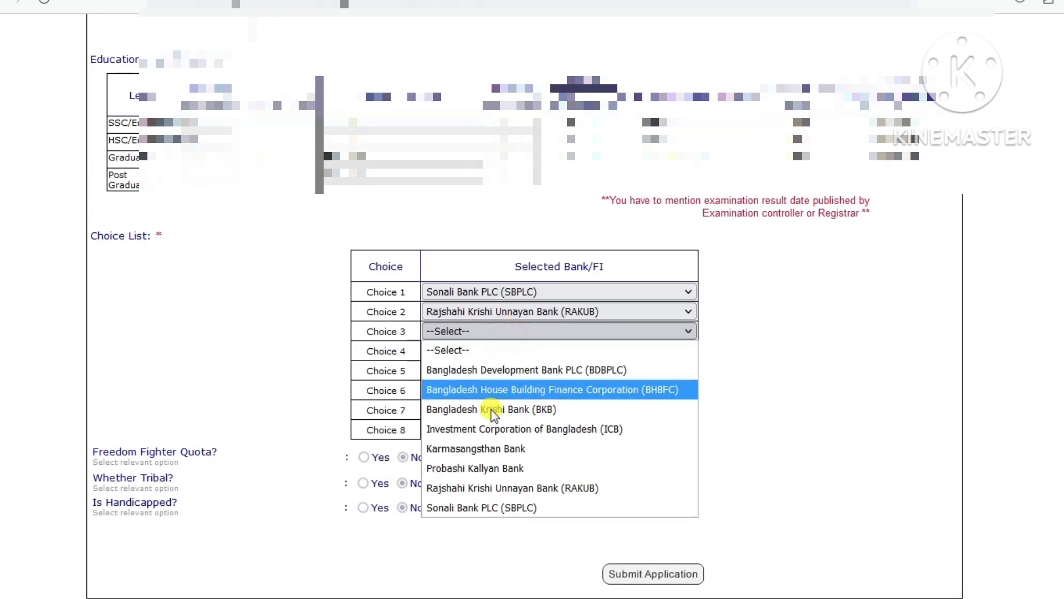
{"action": "left_click", "coordinate": [480, 468]}
{"action": "left_click", "coordinate": [509, 351]}
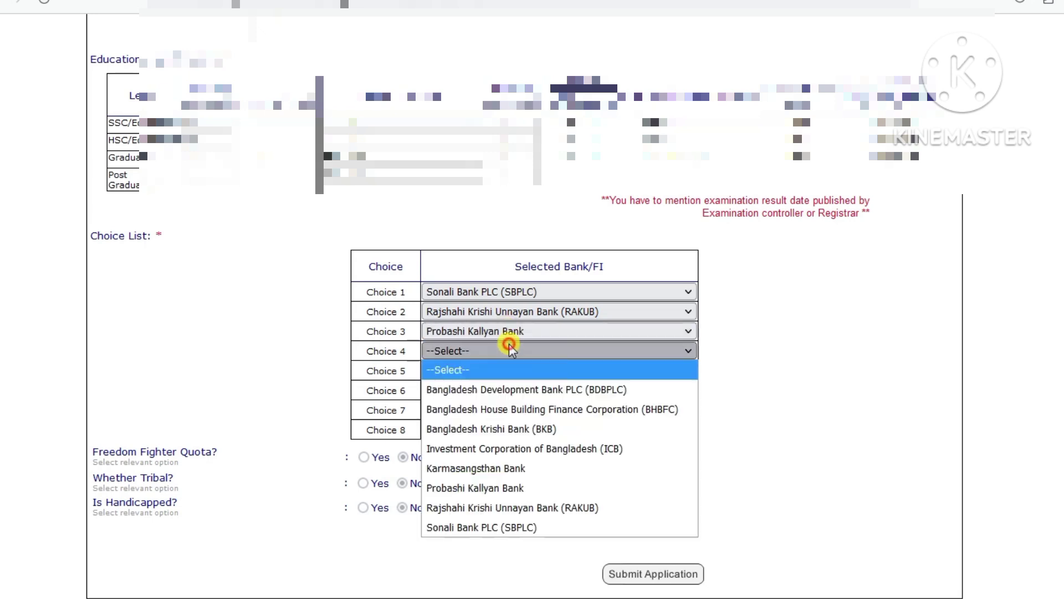
{"action": "left_click", "coordinate": [488, 468]}
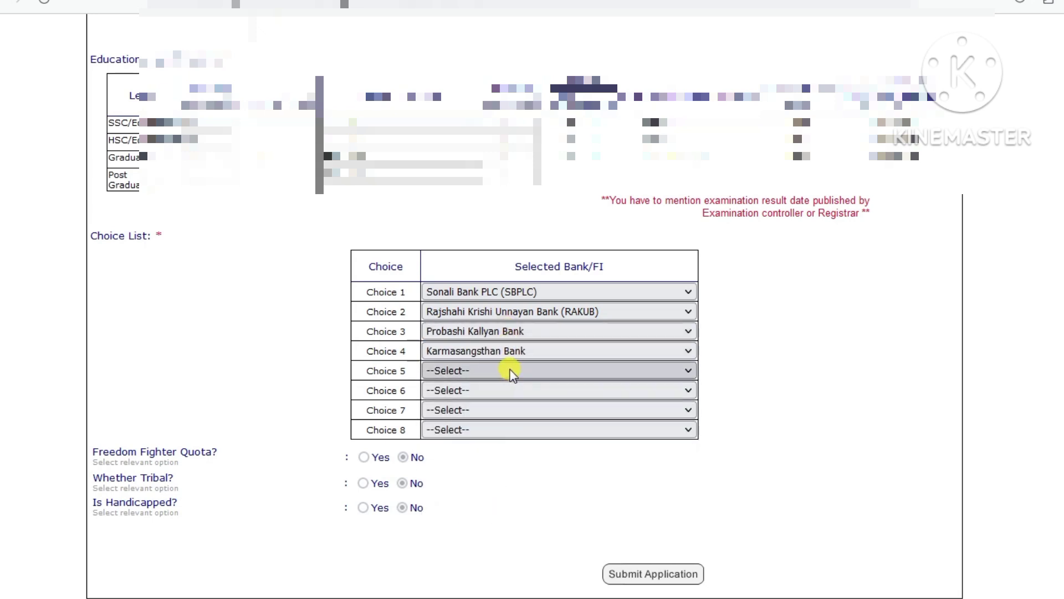
- Set choices 5–8 to BDBPLC, BKB, ICB and BHBFC
{"action": "left_click", "coordinate": [510, 370]}
{"action": "left_click", "coordinate": [497, 410]}
{"action": "left_click", "coordinate": [501, 389]}
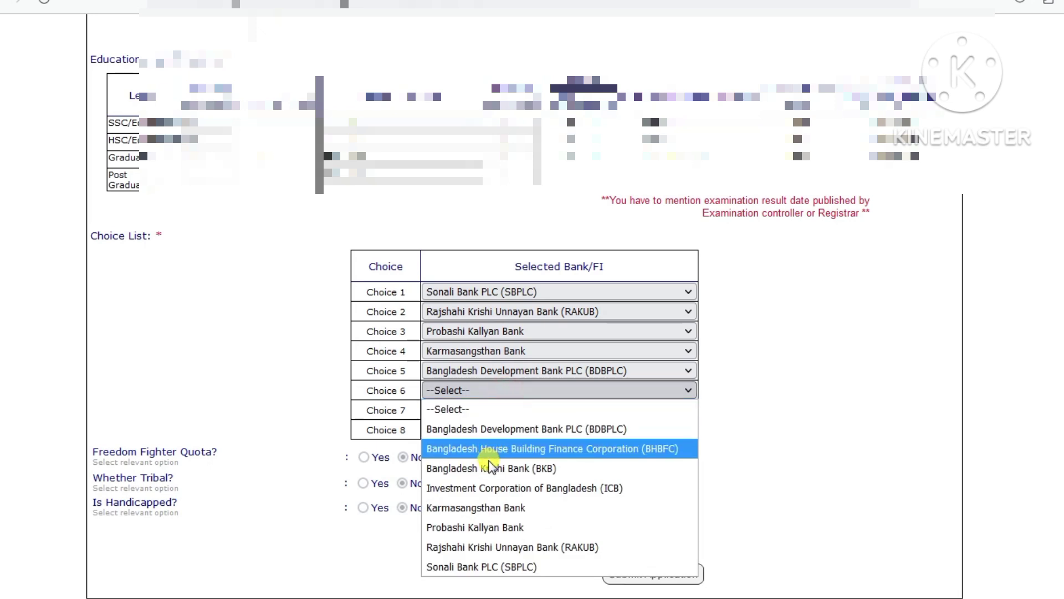
{"action": "left_click", "coordinate": [488, 467]}
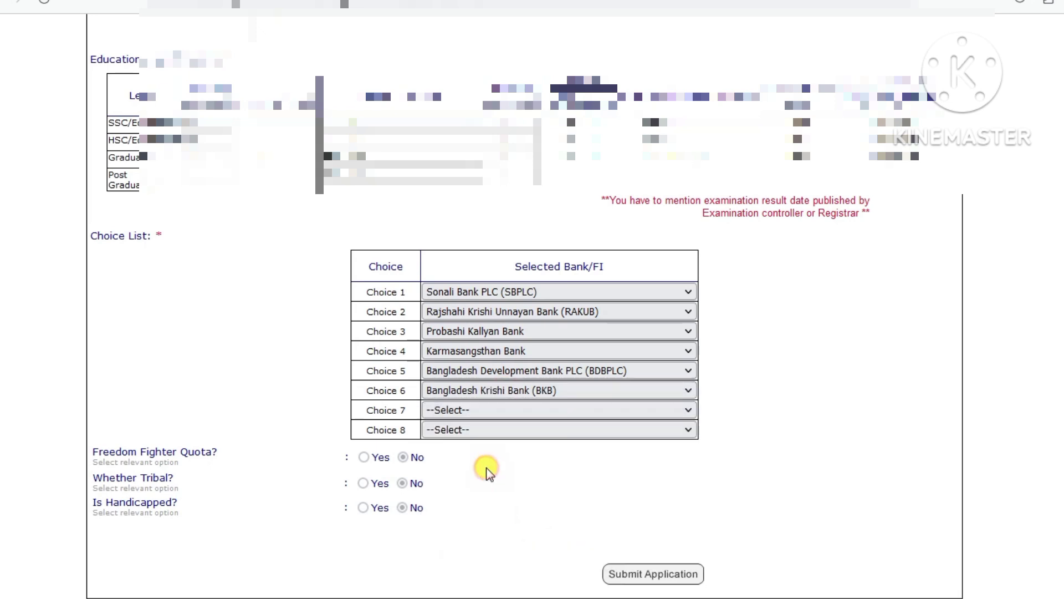
{"action": "left_click", "coordinate": [499, 409]}
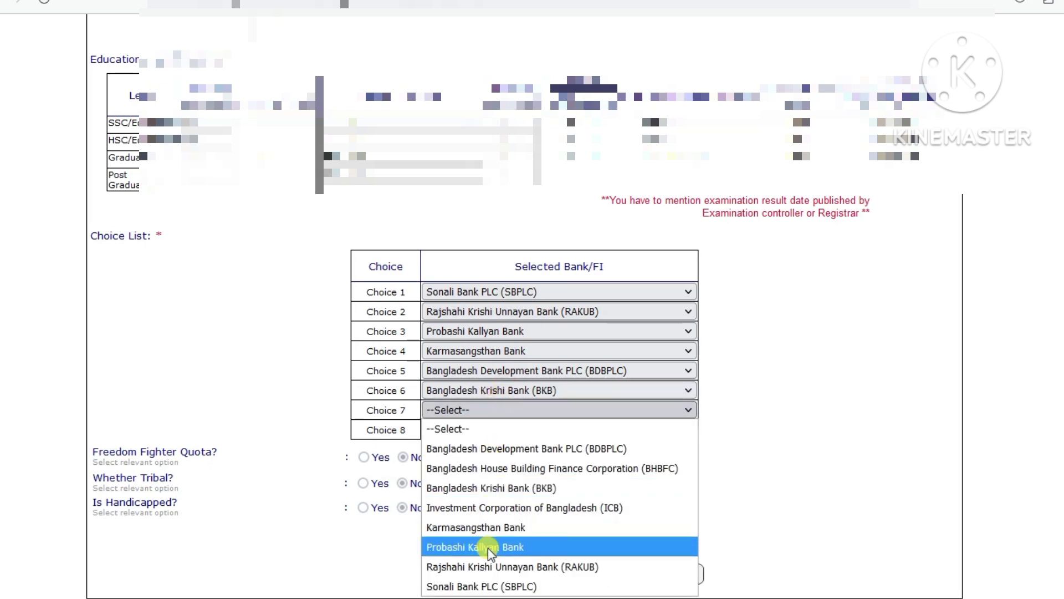
{"action": "left_click", "coordinate": [497, 508]}
{"action": "left_click", "coordinate": [488, 430]}
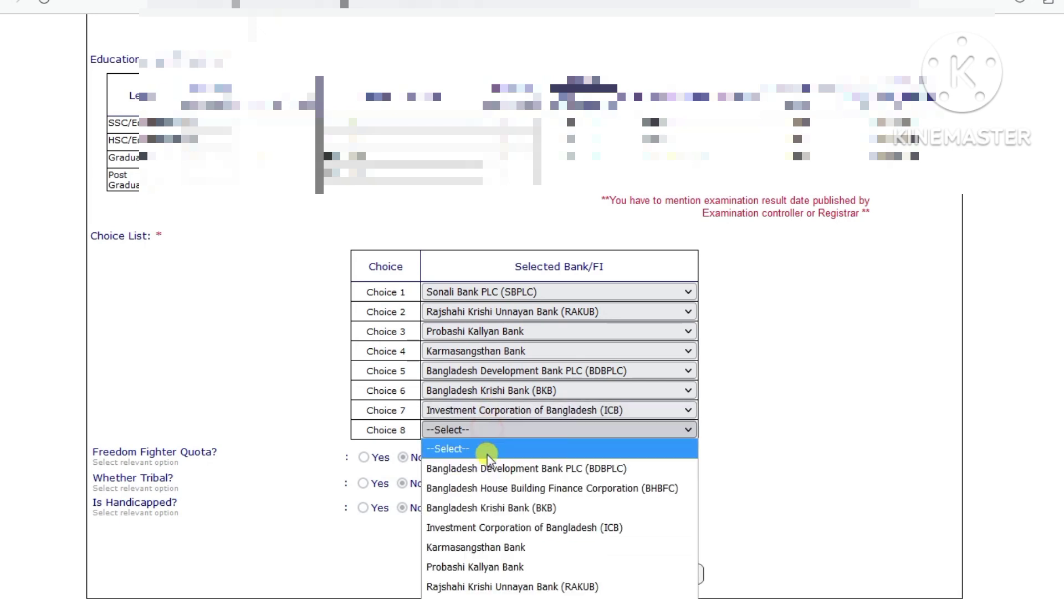
{"action": "left_click", "coordinate": [485, 490]}
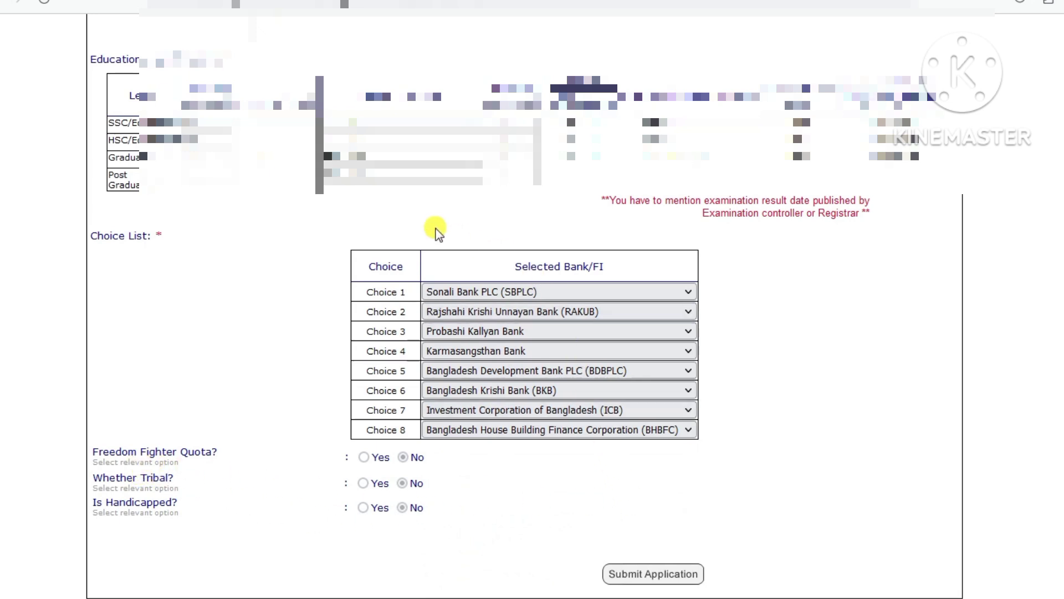
{"action": "left_click_drag", "start_coordinate": [97, 236], "coordinate": [128, 236]}
{"action": "left_click", "coordinate": [713, 261]}
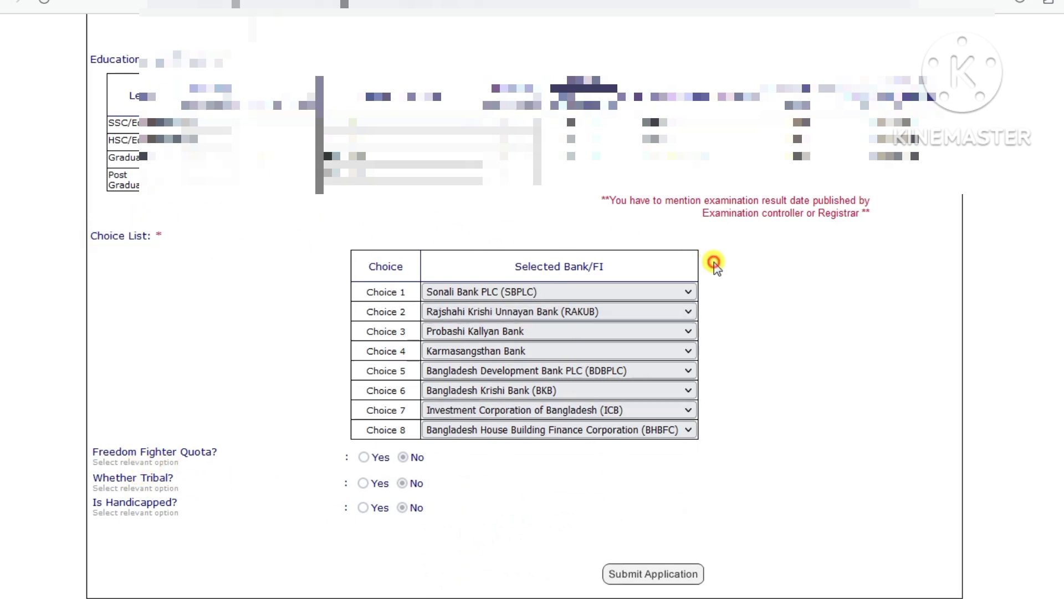